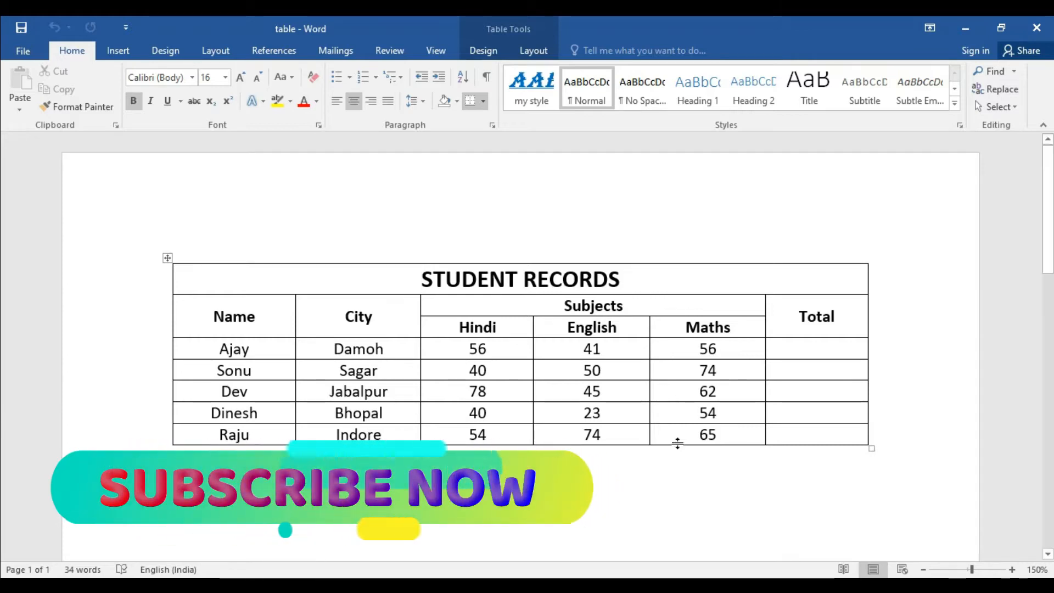
left_click(621, 407)
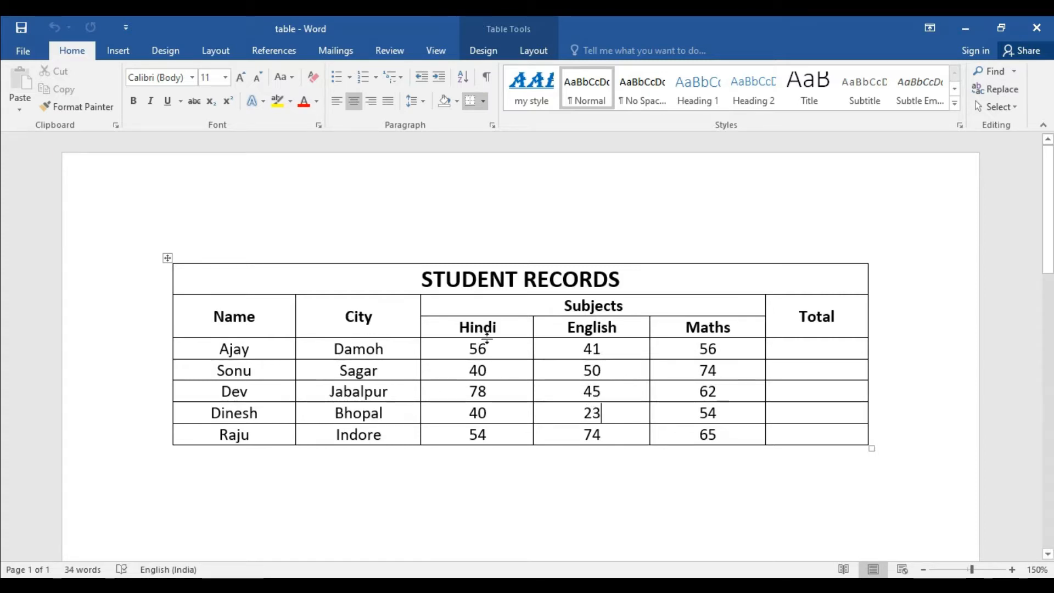
left_click(476, 53)
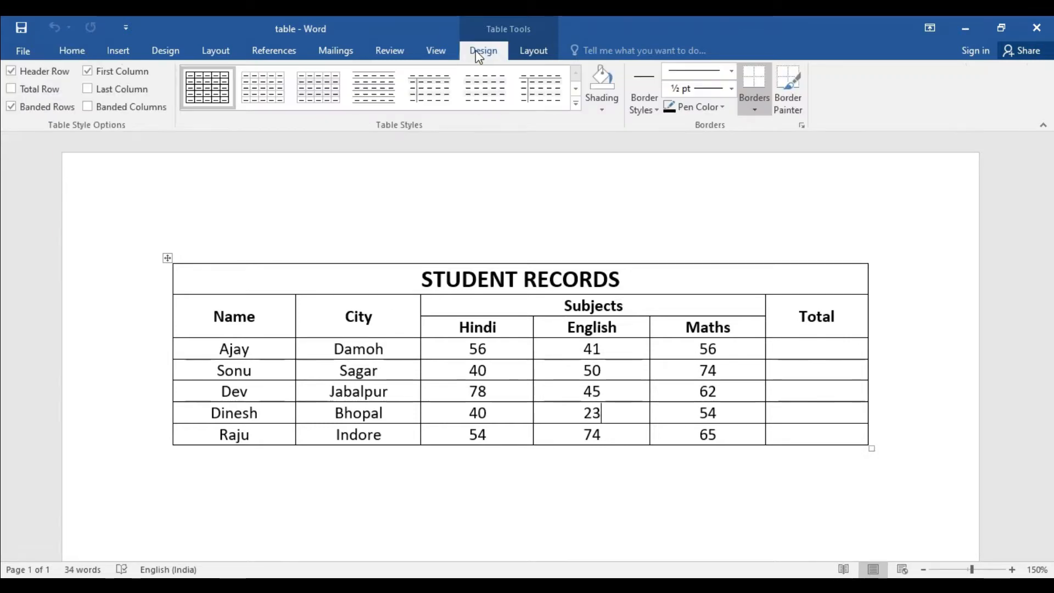
left_click(535, 53)
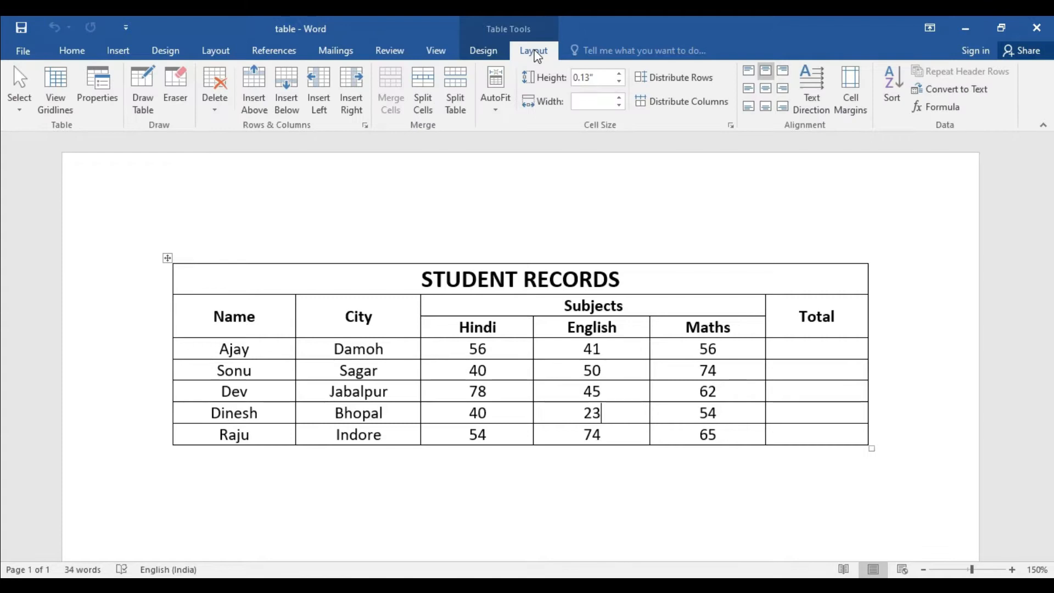
left_click(600, 504)
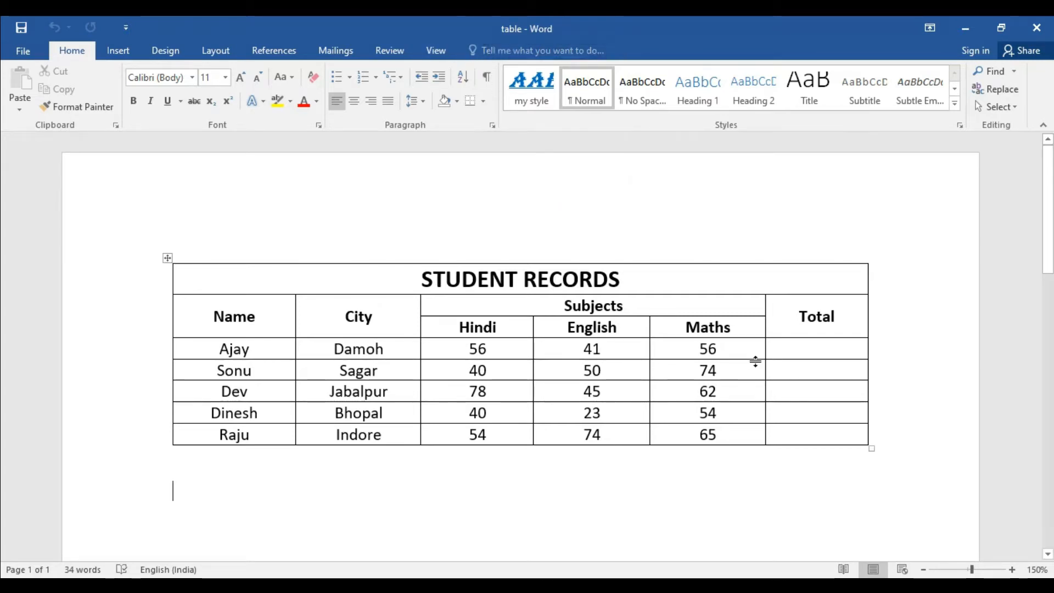
left_click(745, 352)
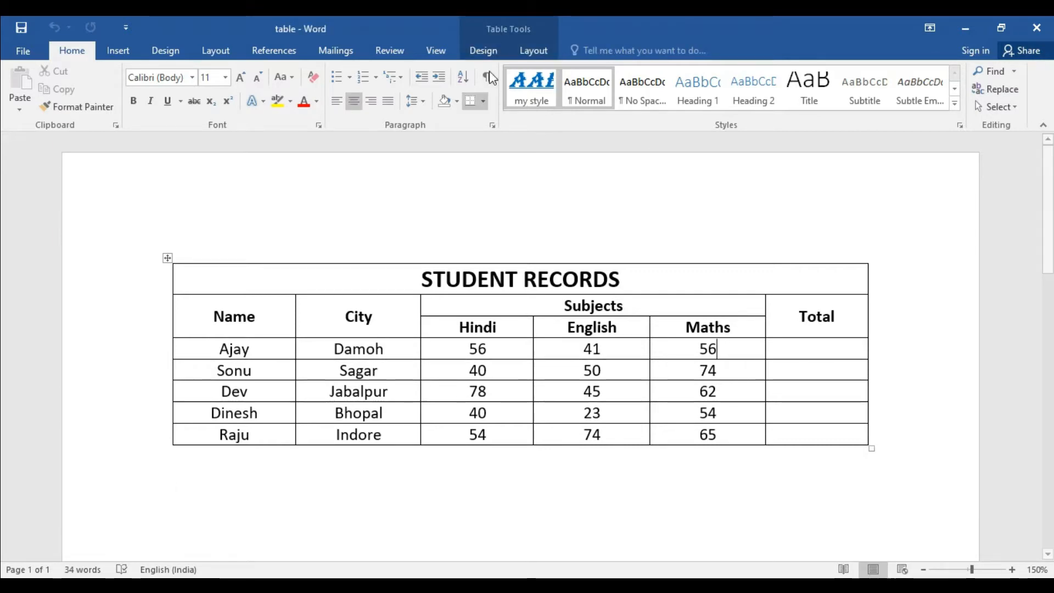
left_click(484, 54)
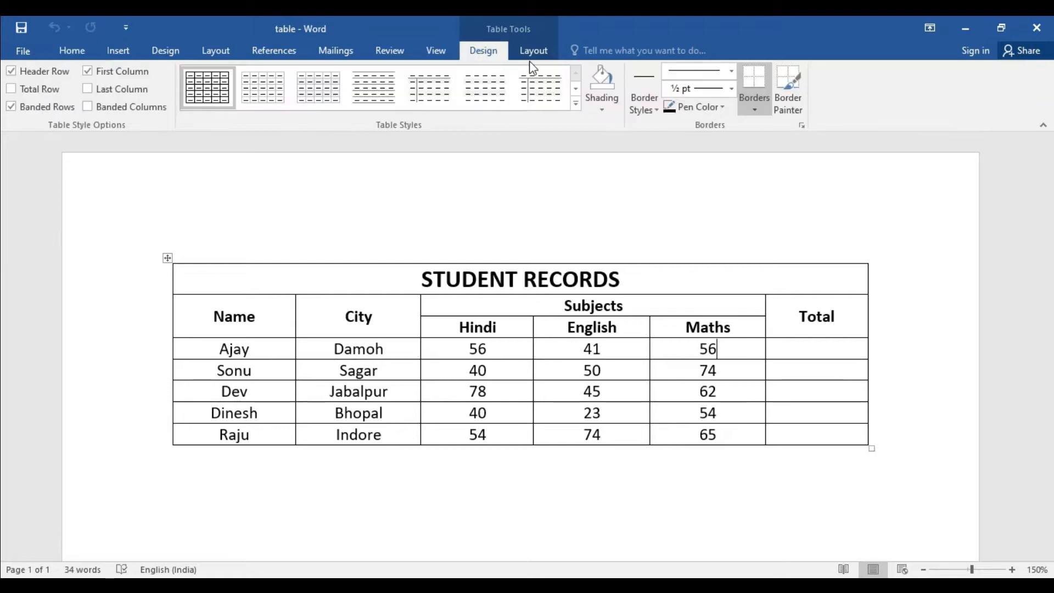
left_click(534, 55)
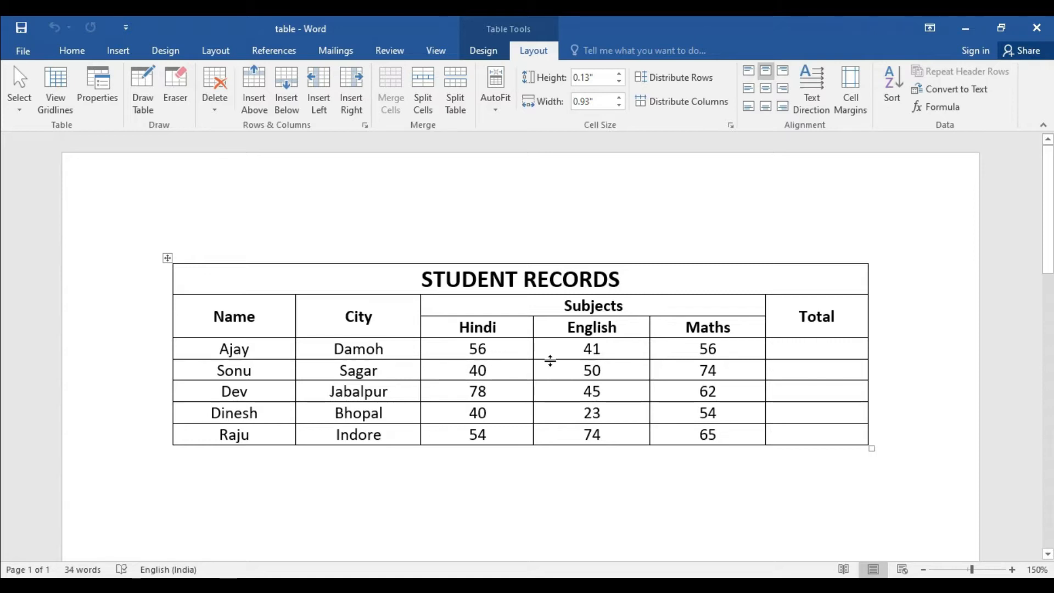
left_click(803, 346)
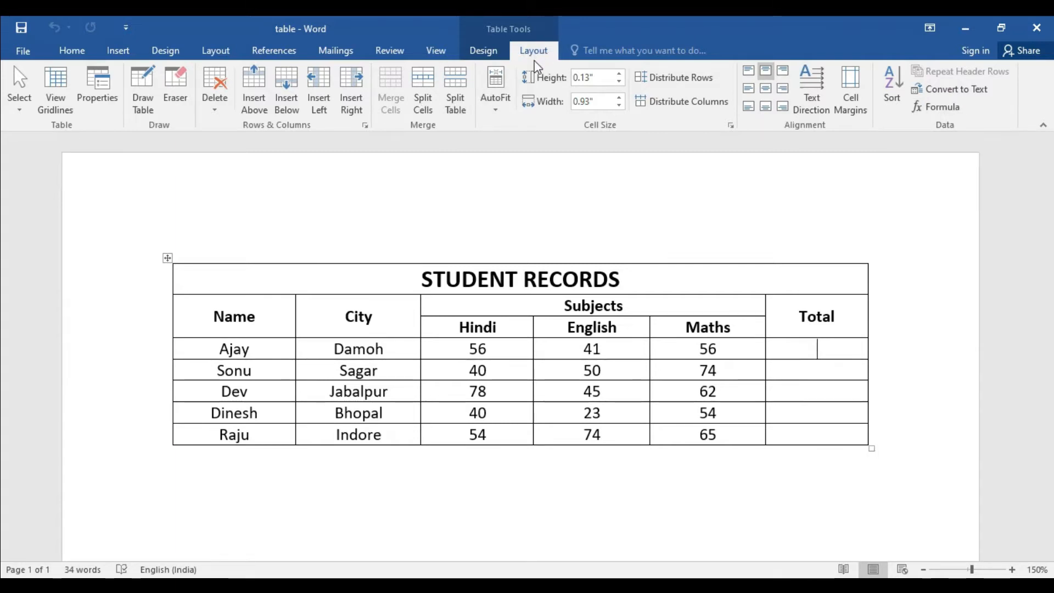
left_click(682, 477)
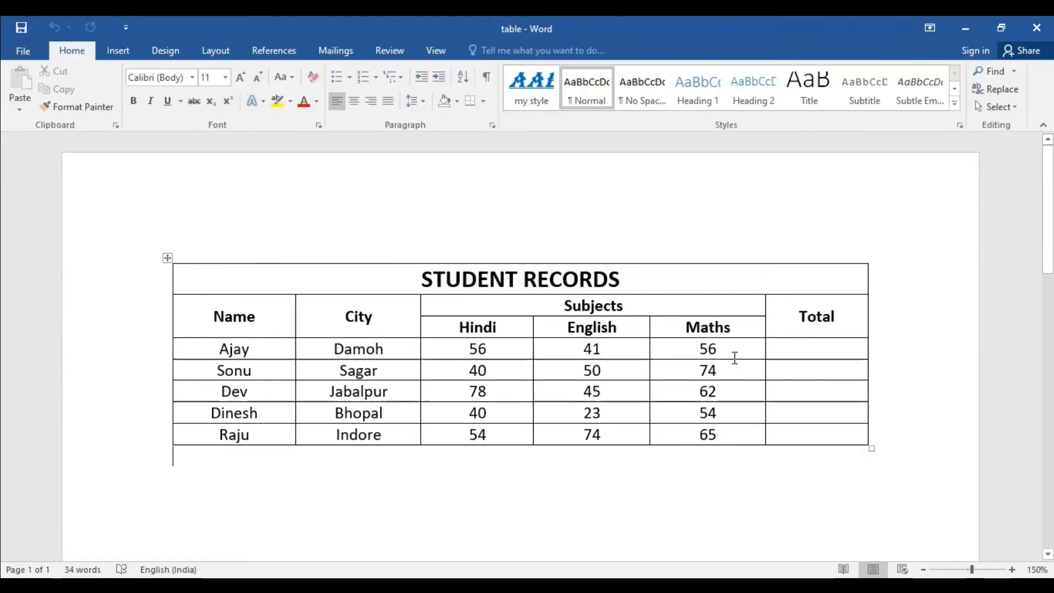
left_click(746, 350)
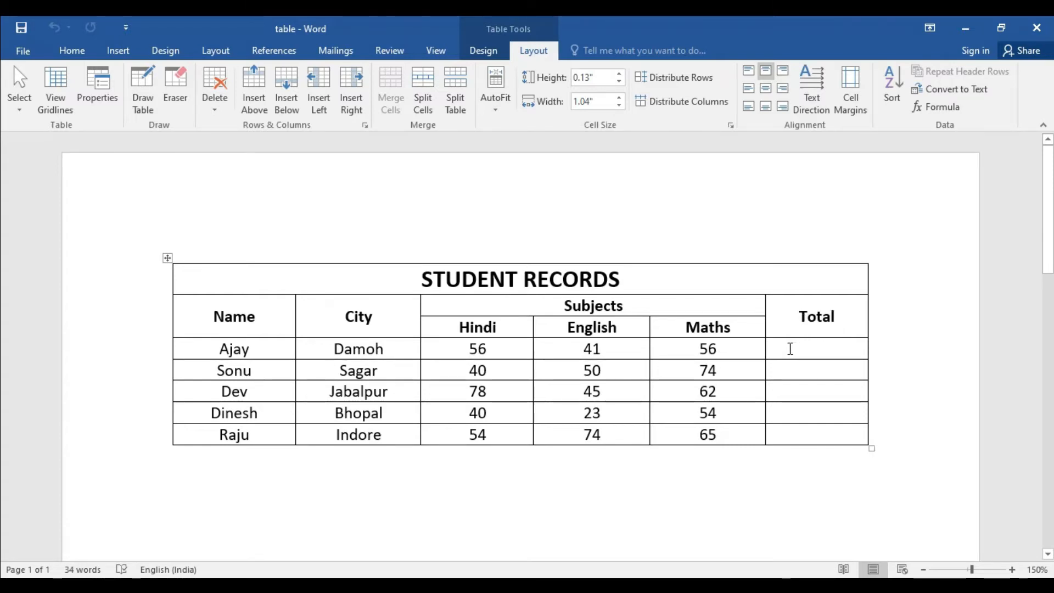
Step: Open the Formula dialog for the Total cell of the first student row, keeping the marks rows uncovered
left_click(790, 347)
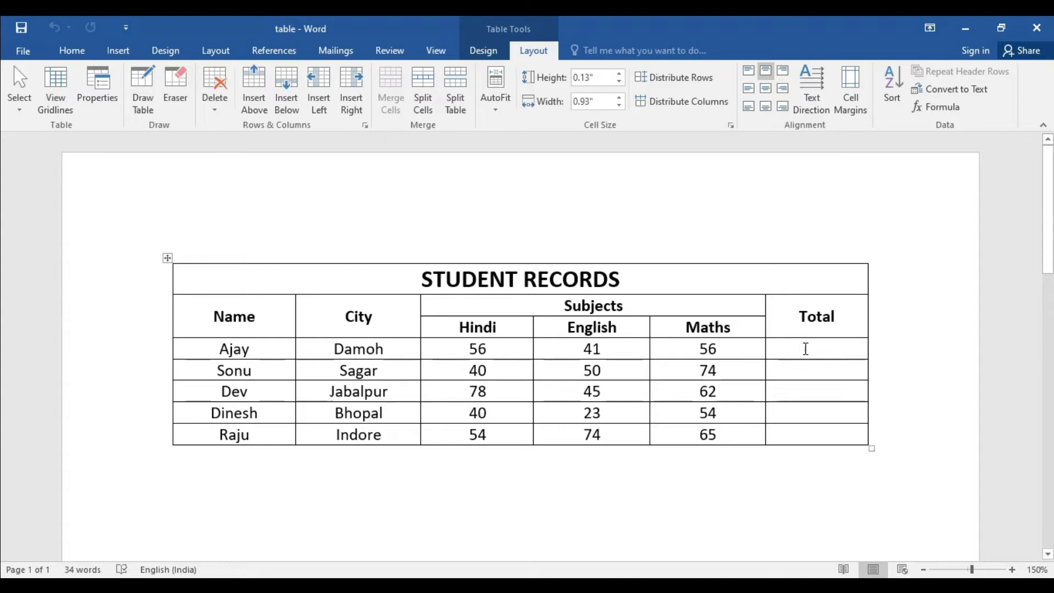
left_click(533, 51)
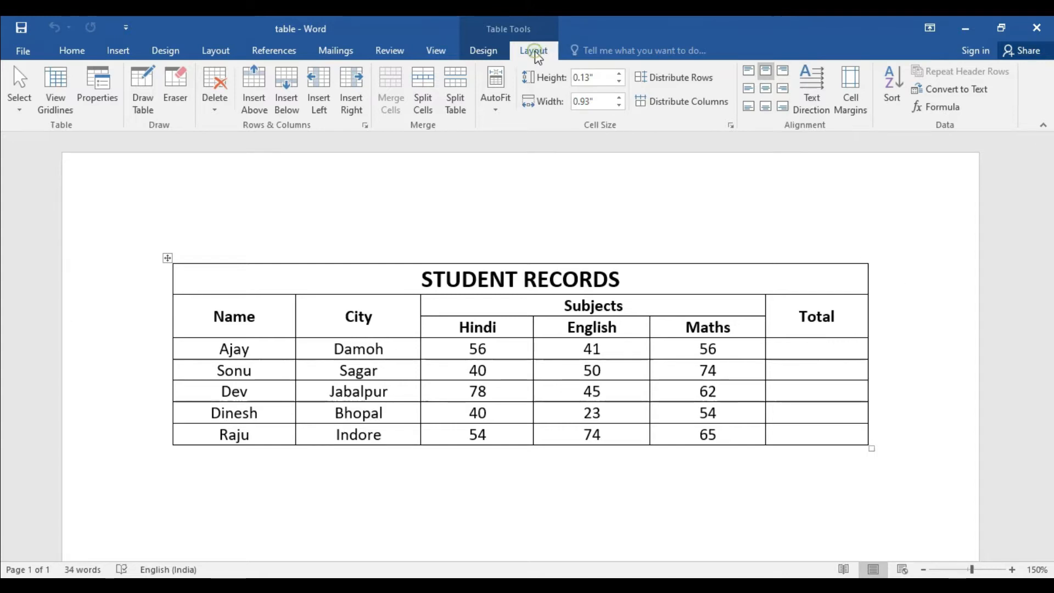
left_click(944, 108)
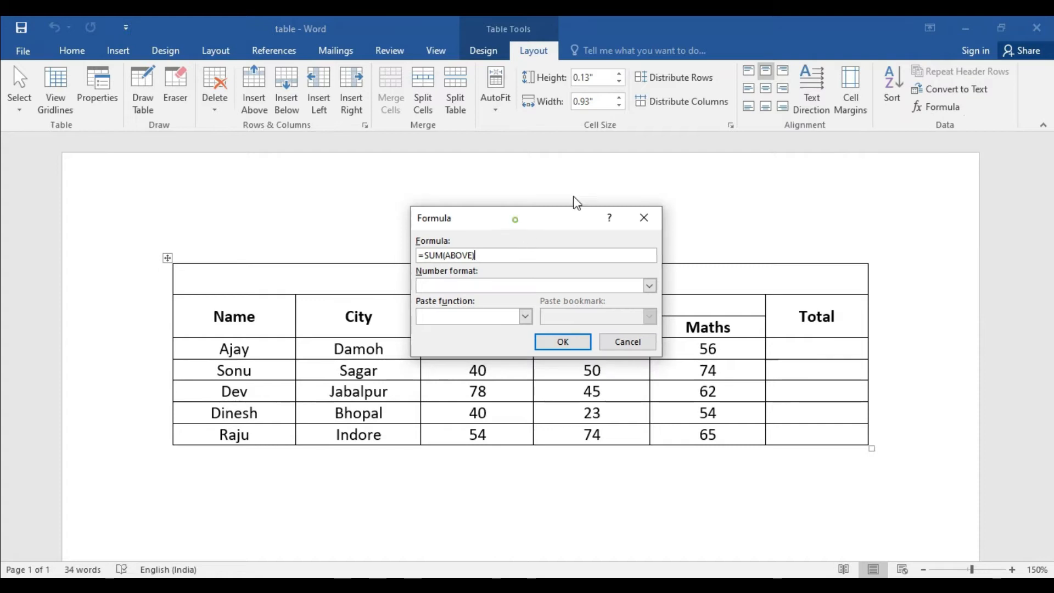
left_click_drag(577, 203, 574, 185)
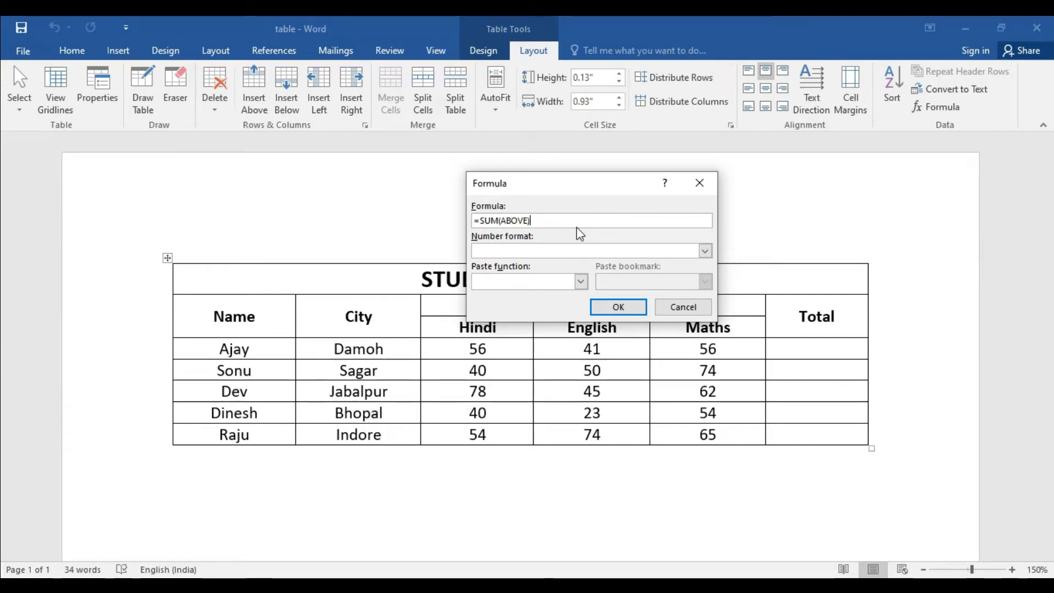
left_click_drag(579, 185, 584, 145)
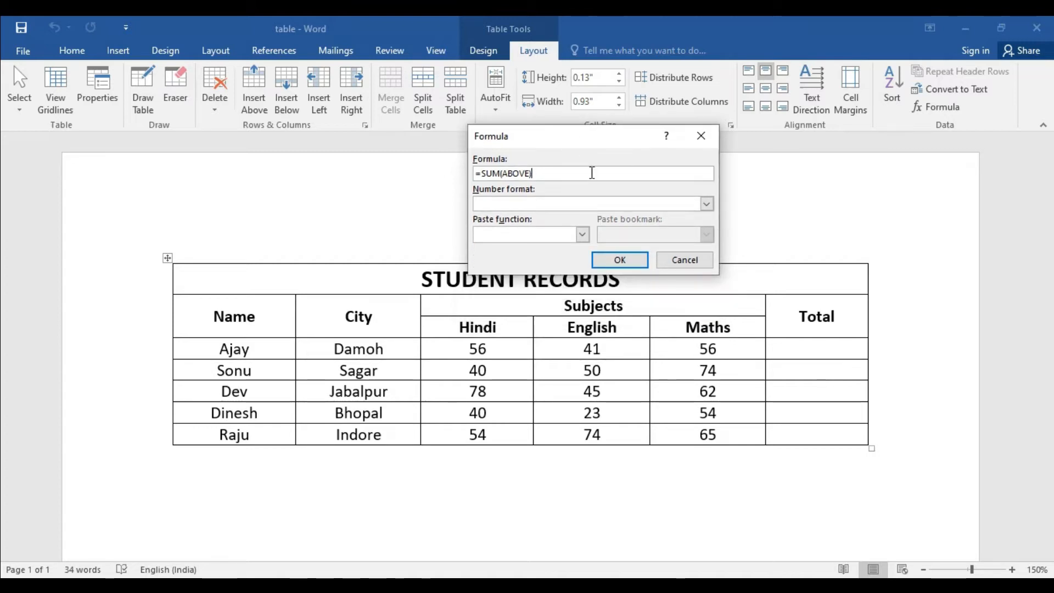
key("alt+Tab")
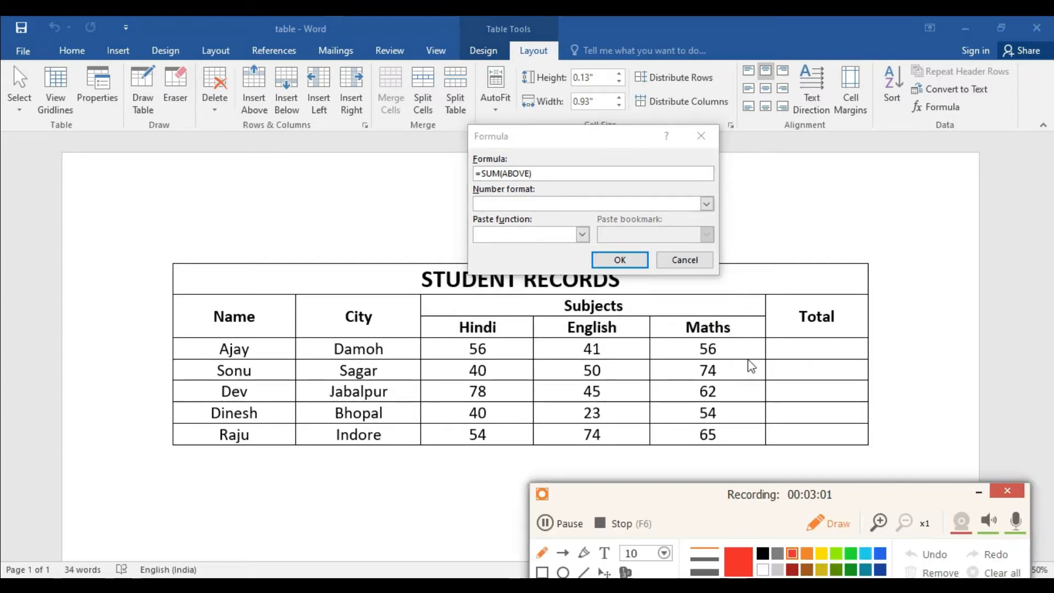
left_click(814, 526)
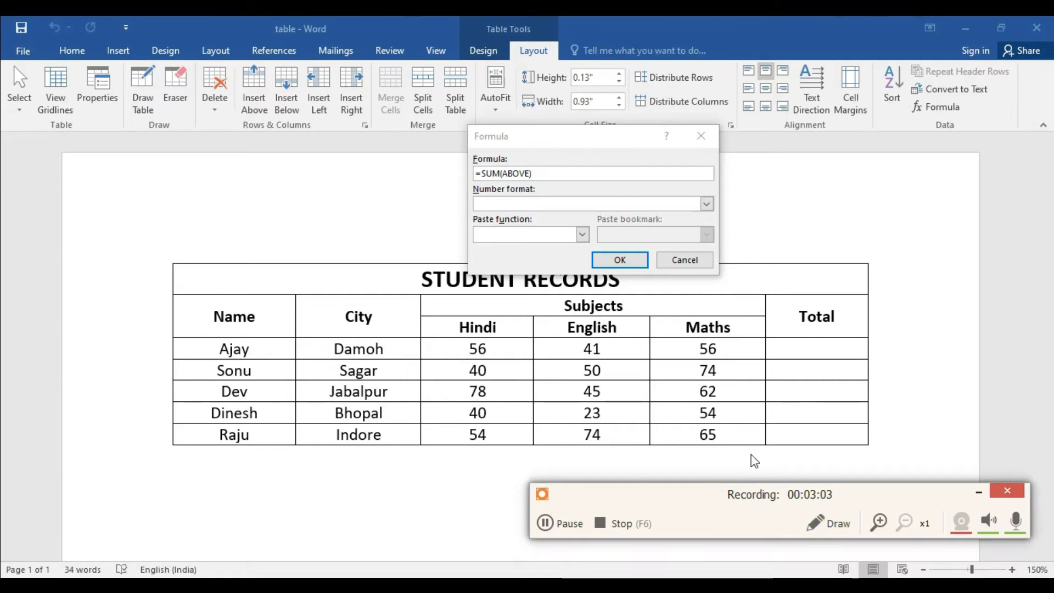
left_click(497, 352)
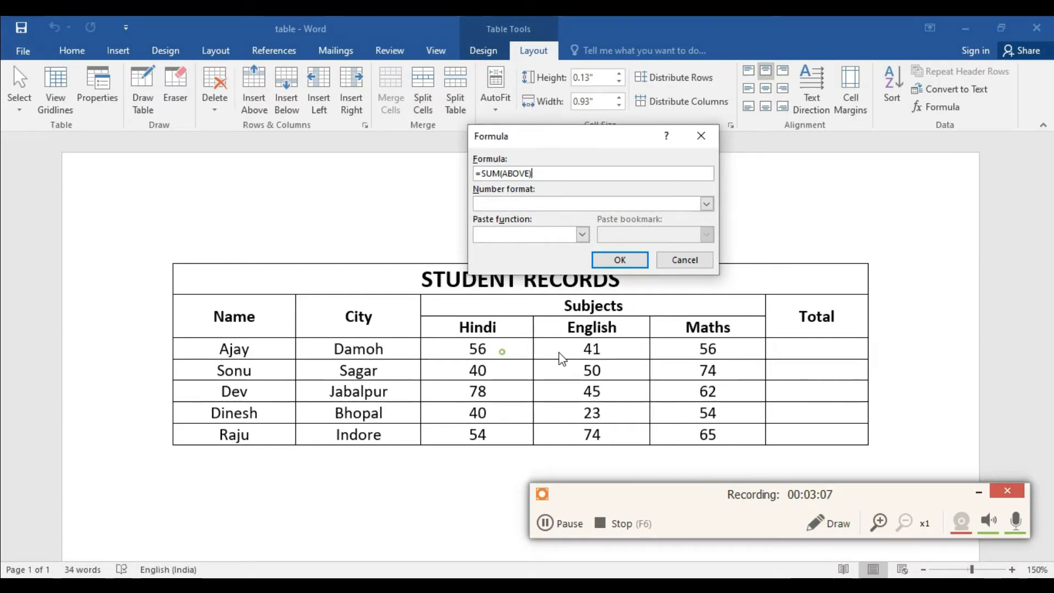
left_click(827, 524)
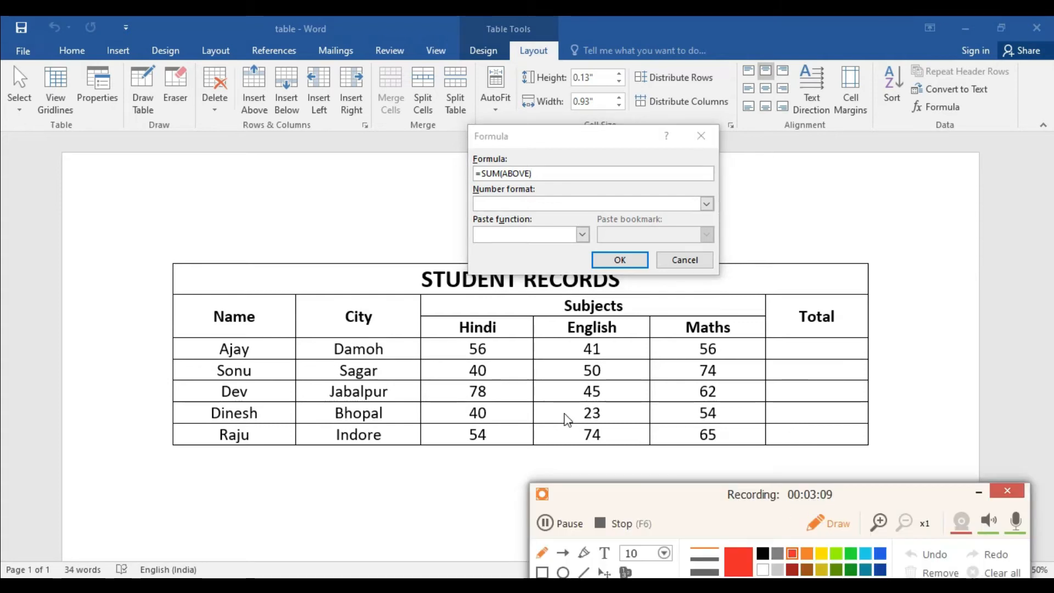
left_click_drag(496, 350, 708, 351)
mouse_move(800, 343)
left_mouse_down()
mouse_move(805, 358)
mouse_move(834, 359)
left_mouse_up()
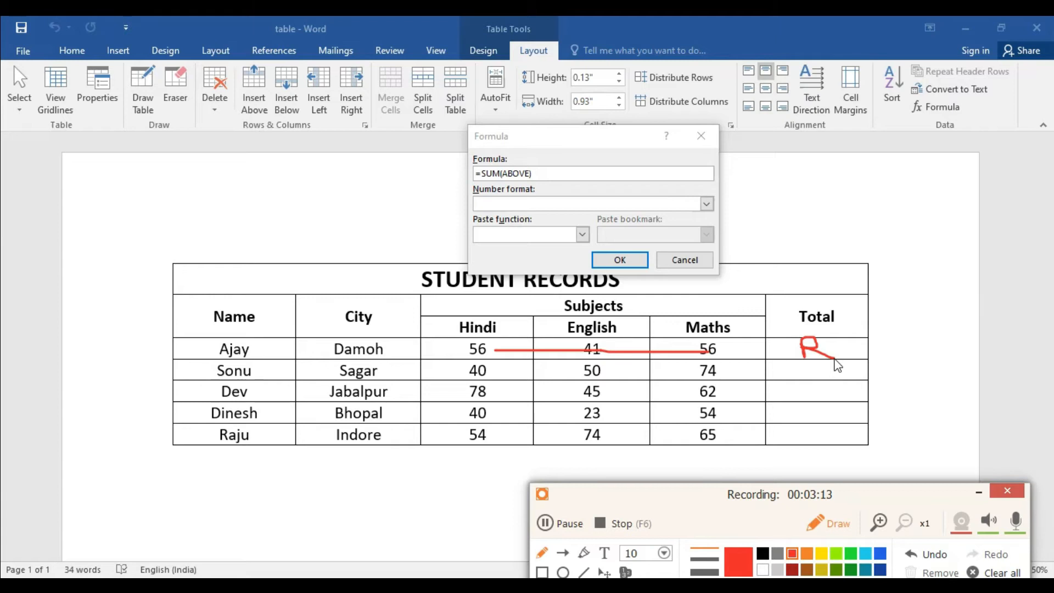
mouse_move(726, 343)
left_mouse_down()
mouse_move(735, 437)
mouse_move(719, 458)
mouse_move(731, 466)
mouse_move(703, 472)
left_mouse_up()
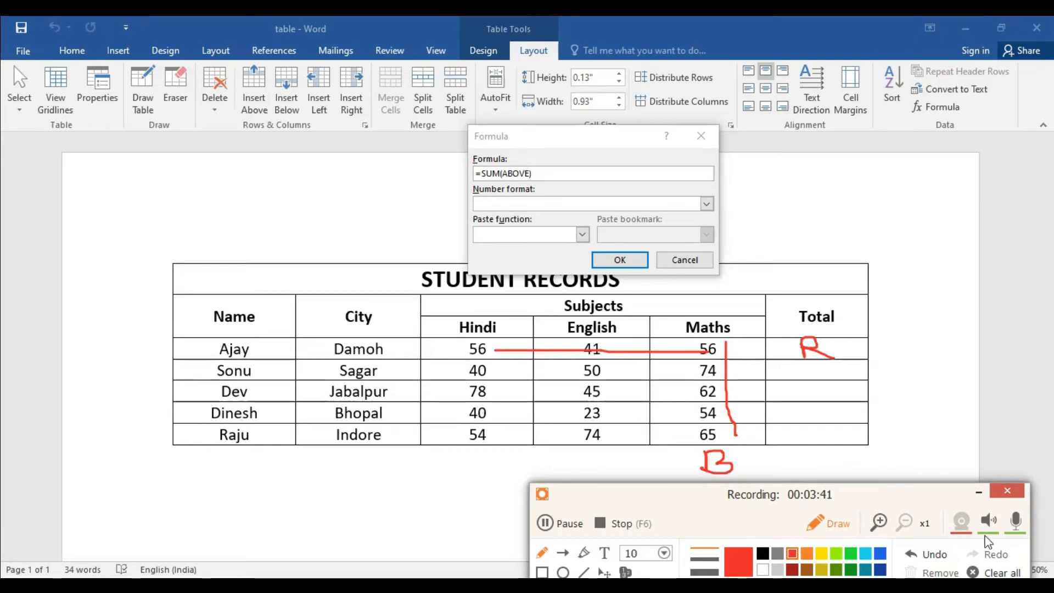
left_click(1002, 573)
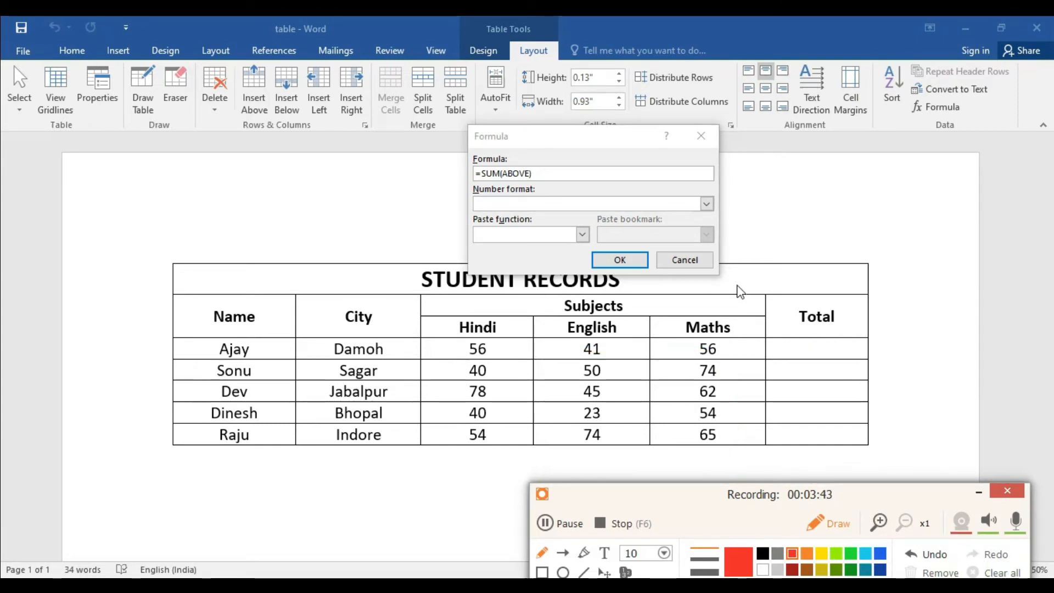
left_click(828, 523)
Step: Change the formula to =SUM(left) and insert it in the first student's Total cell
left_click_drag(554, 144, 559, 209)
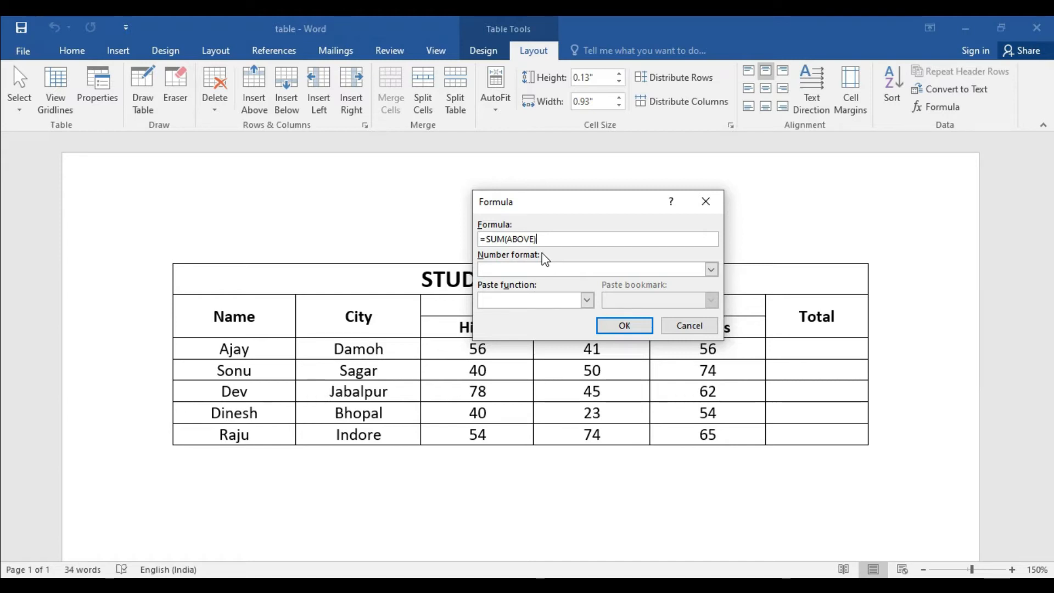
left_click(530, 240)
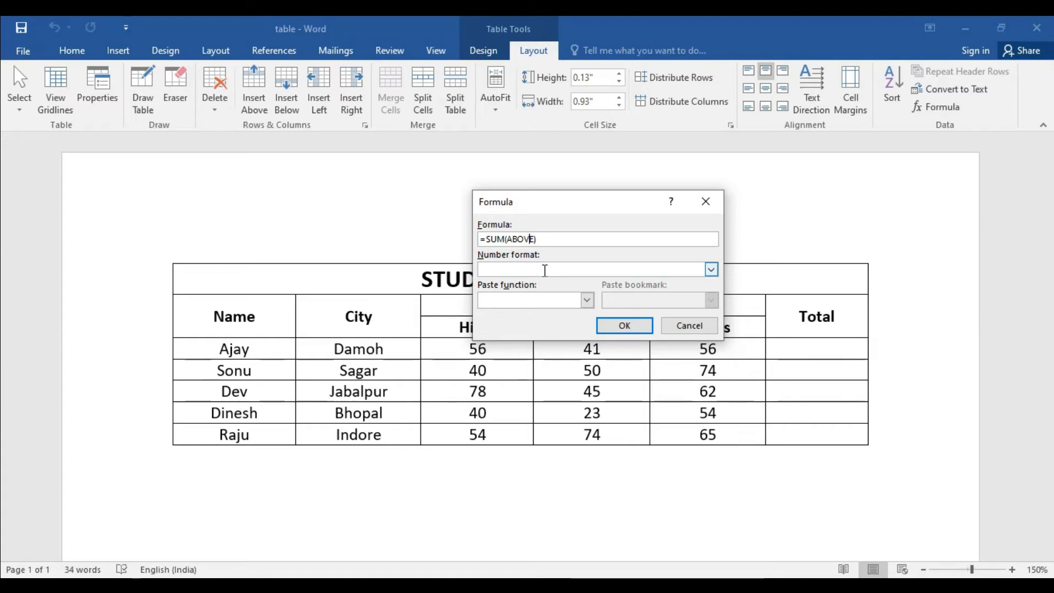
left_click_drag(566, 208, 501, 163)
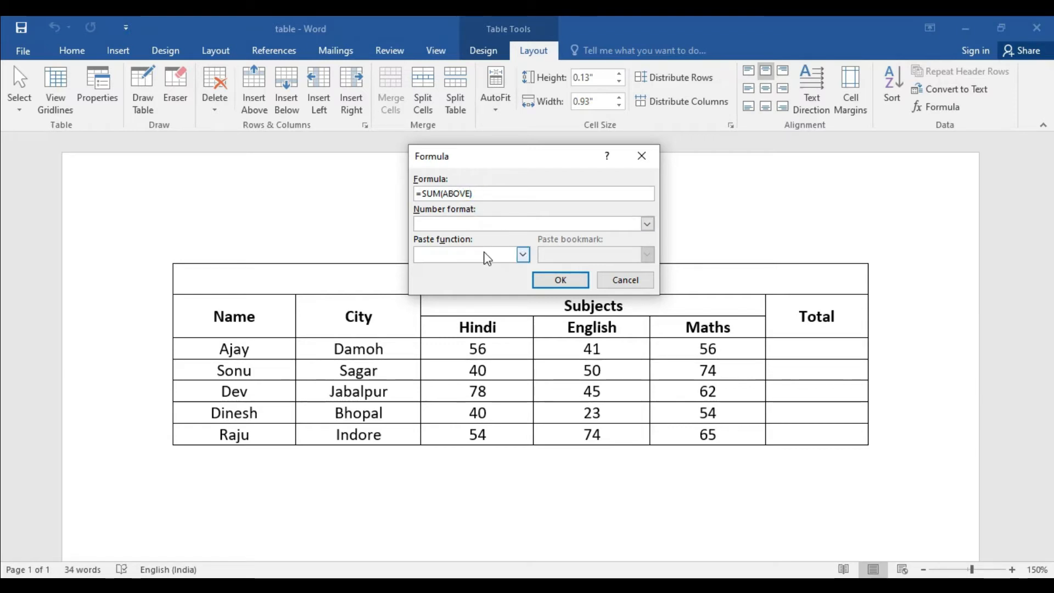
key("BackSpace")
key("BackSpace")
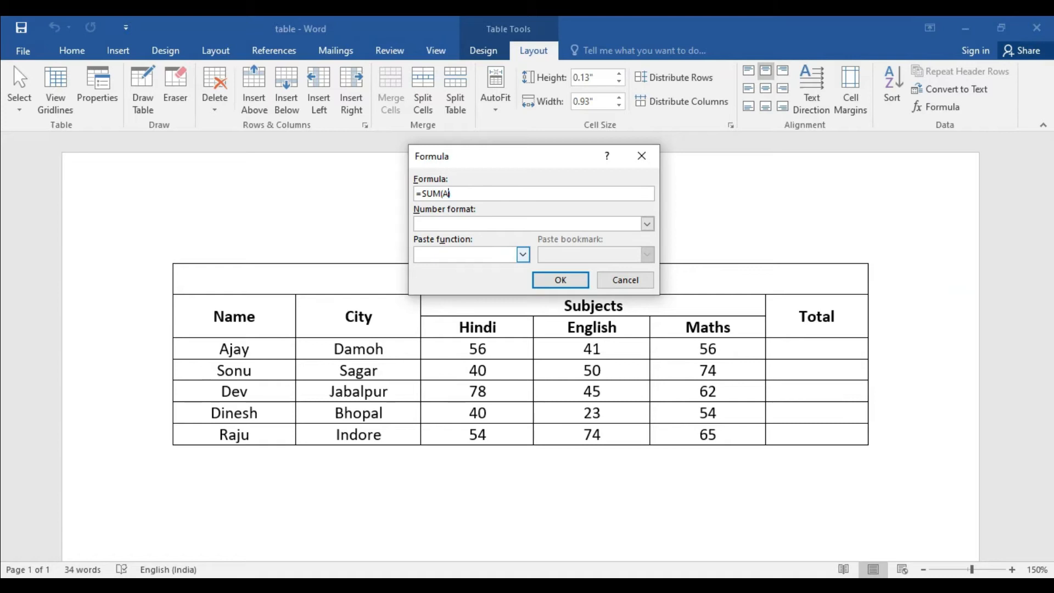
key("BackSpace")
type("left")
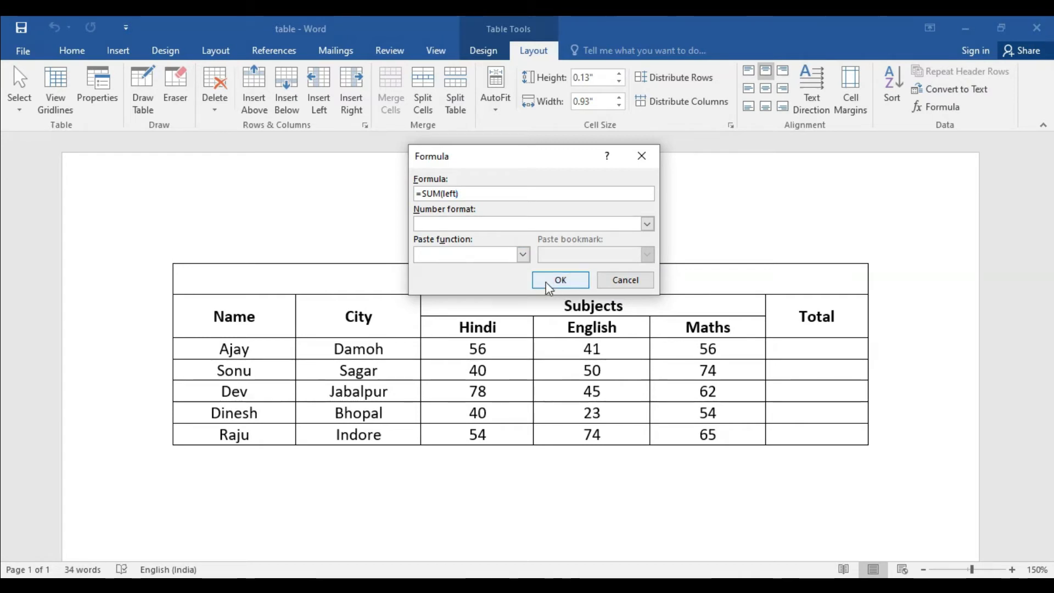
left_click(559, 279)
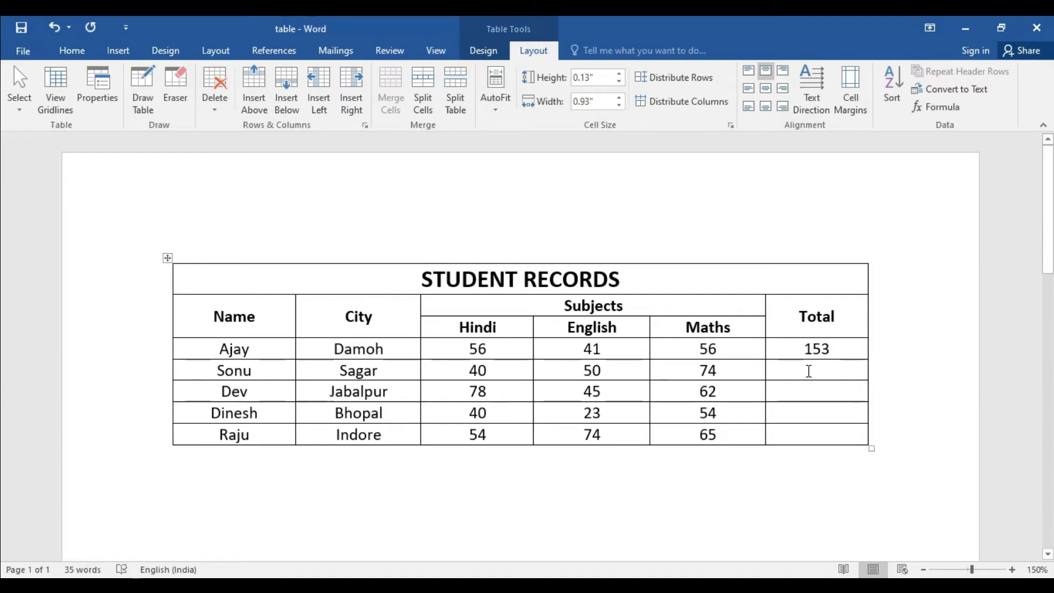
Step: Insert the suggested =SUM(ABOVE) formula in the second student's Total cell
left_click(808, 370)
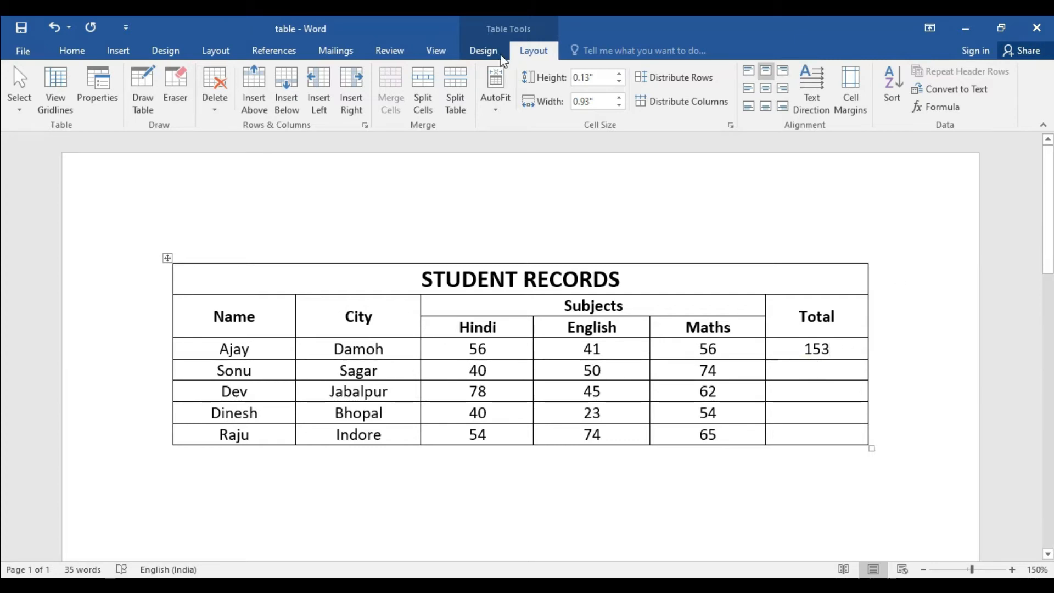
left_click(950, 113)
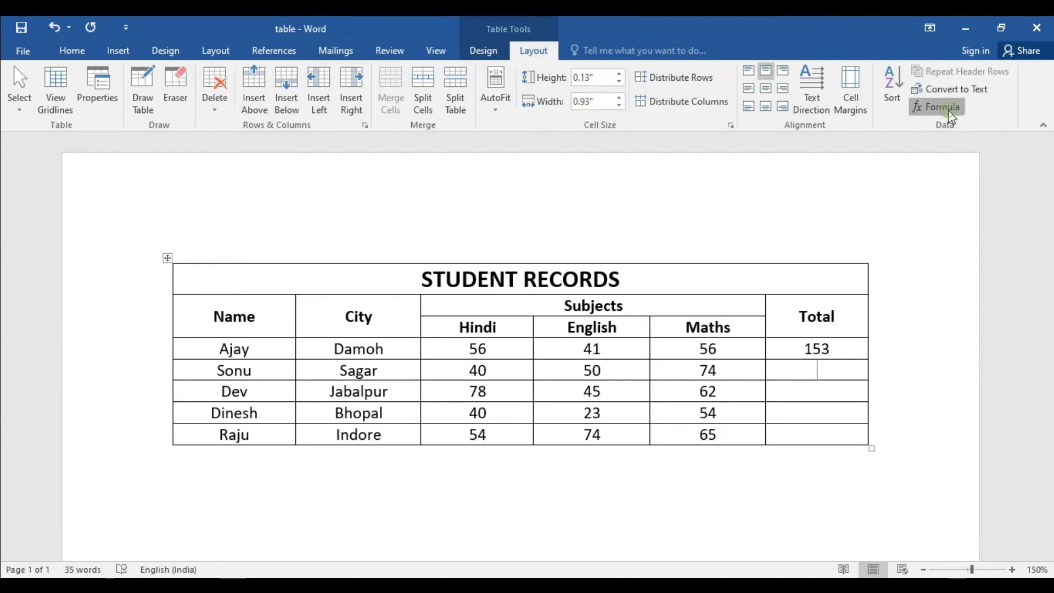
left_click_drag(540, 164, 535, 110)
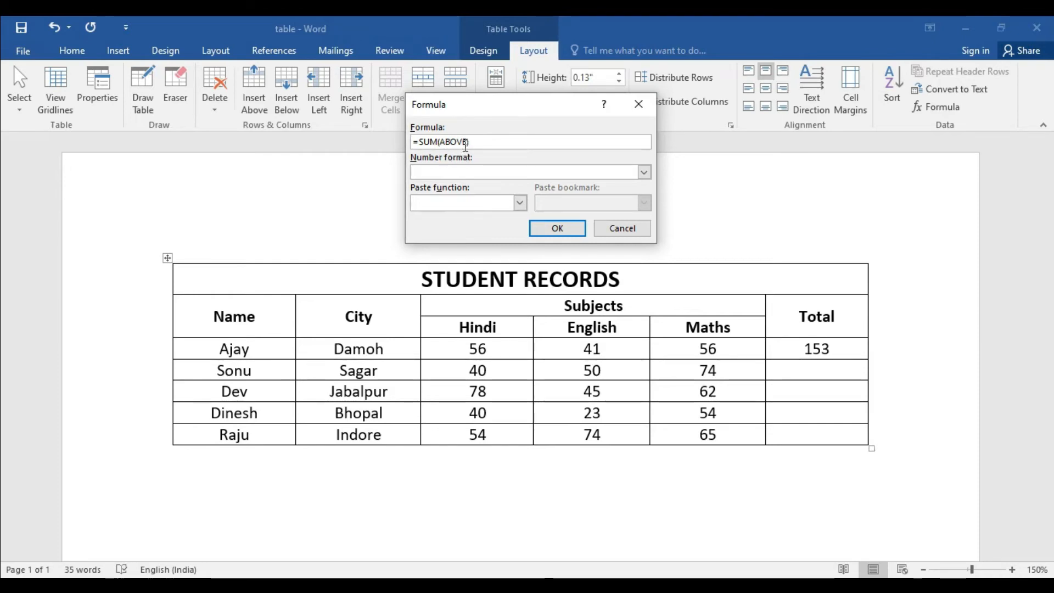
left_click(555, 228)
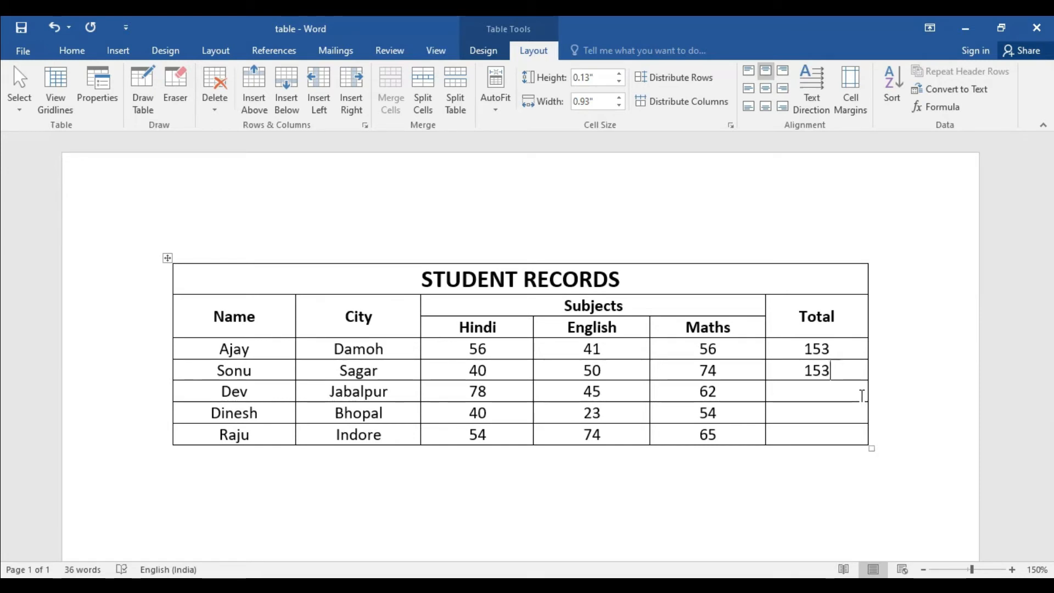
Step: Delete the formula result from the second student's Total cell
double_click(829, 348)
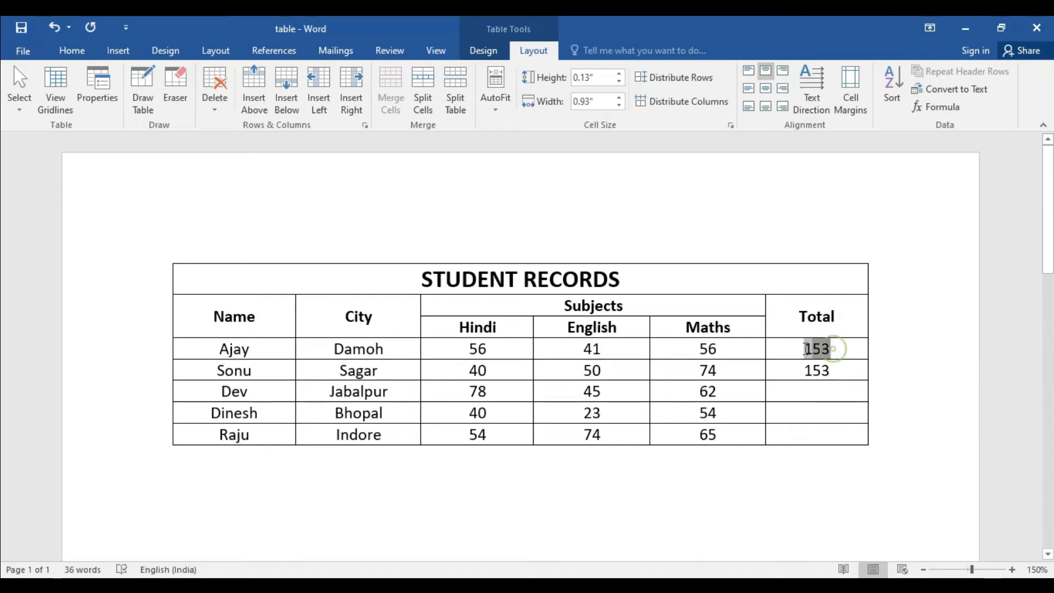
left_click(838, 370)
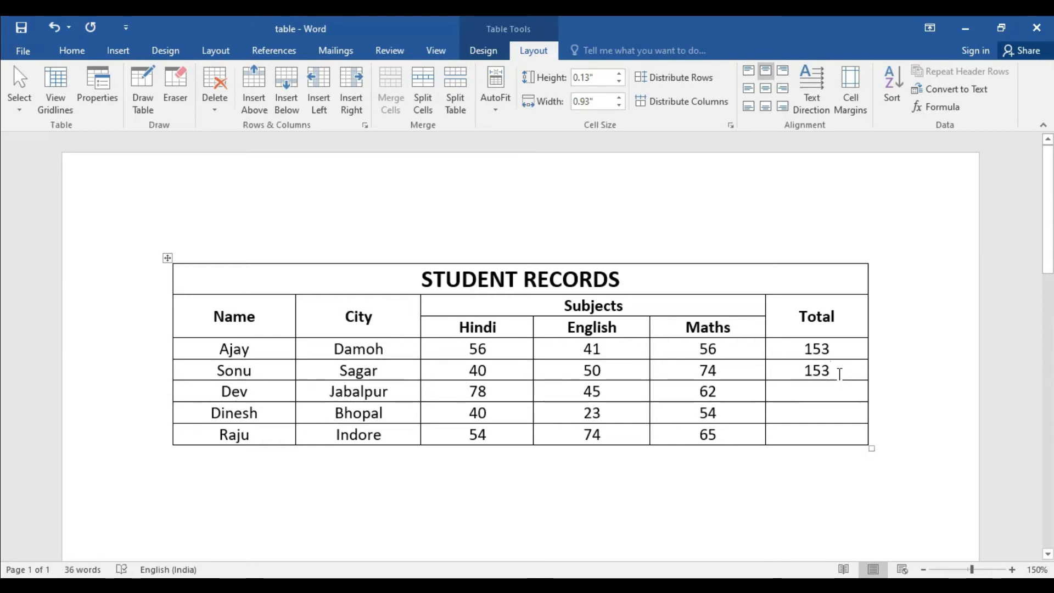
double_click(838, 374)
key("Delete")
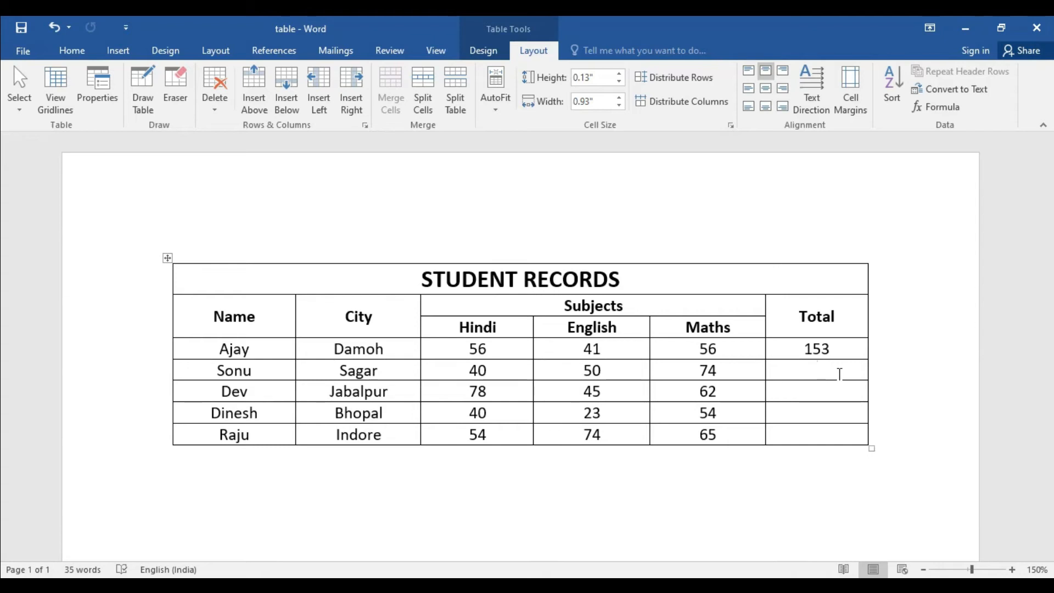
Step: Insert the formula =SUM(left) in the second student's Total cell in place of the suggested one
left_click(944, 110)
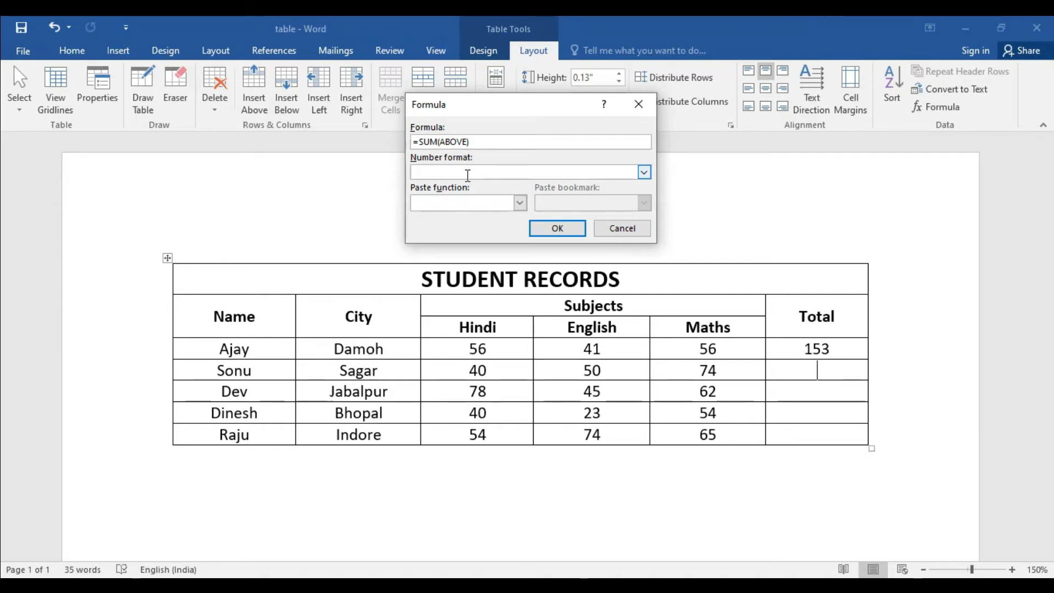
key("BackSpace")
key("BackSpace")
type("left")
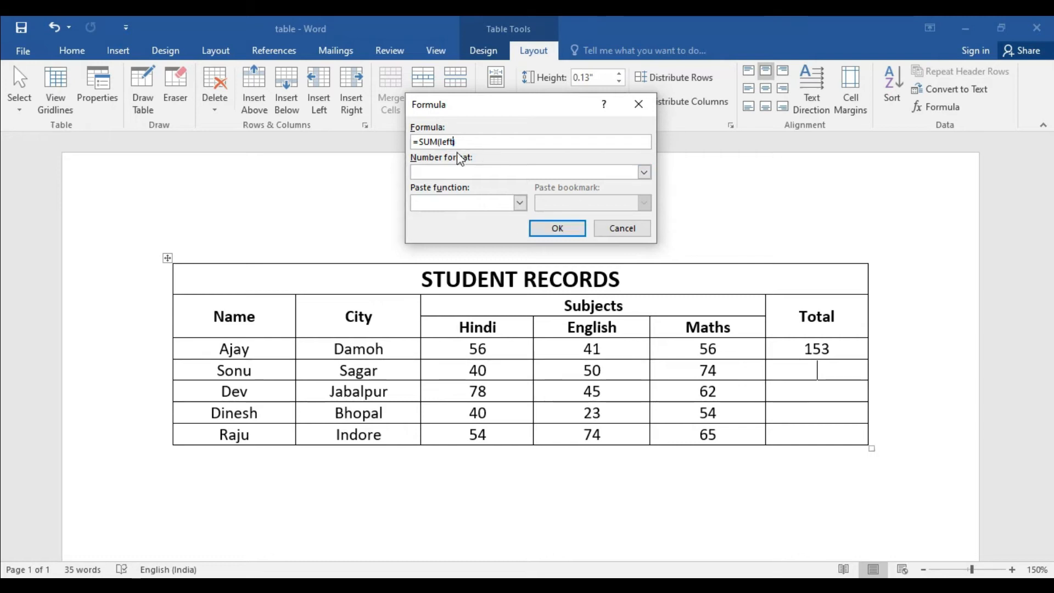
left_click(557, 230)
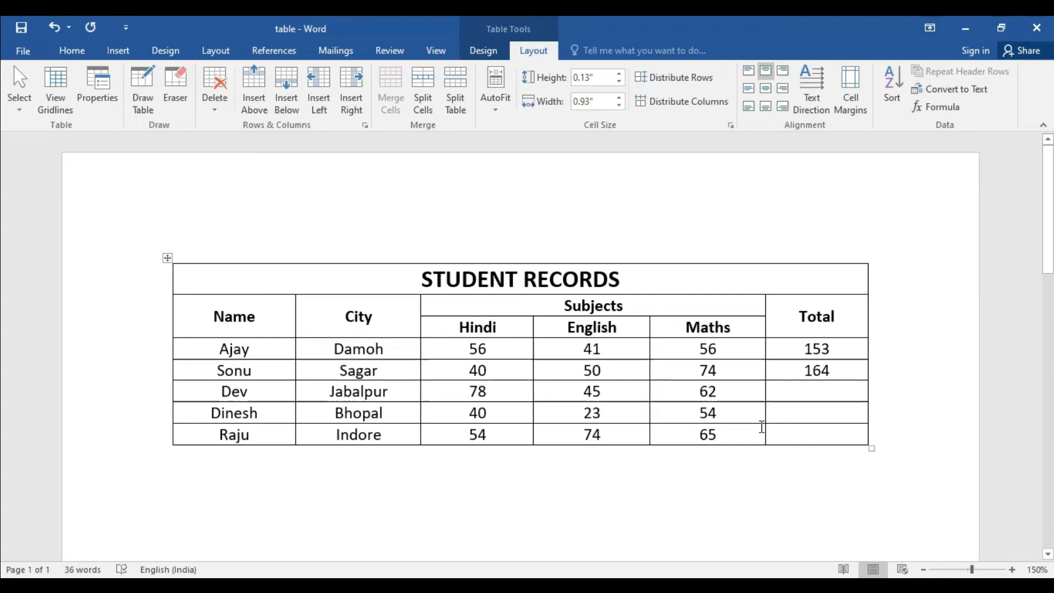
Step: Insert a =SUM(left) formula in the third student's Total cell to add up the three subject marks
left_click(812, 392)
left_click(937, 109)
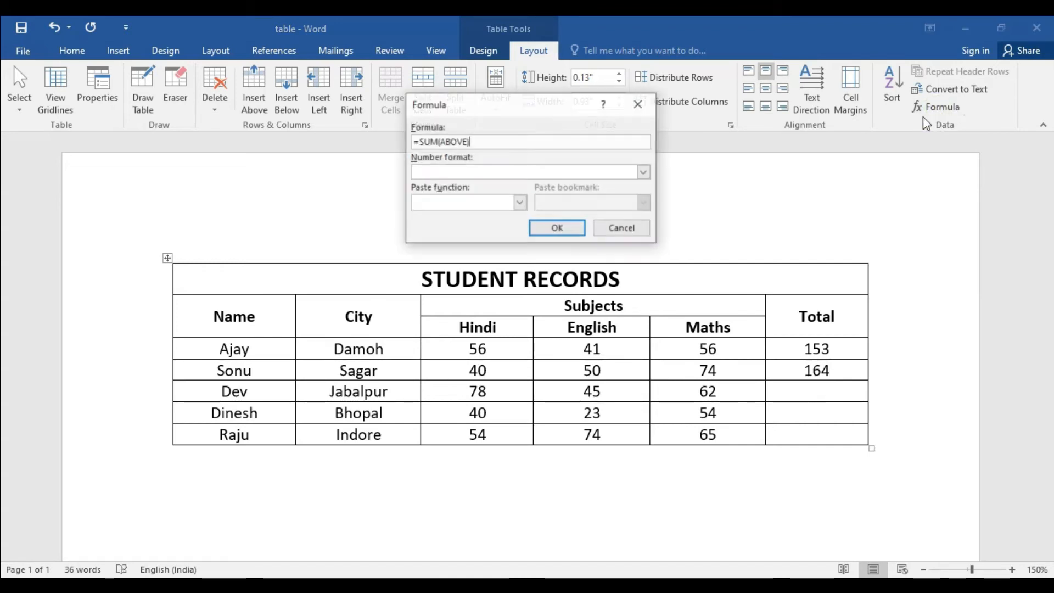
key("BackSpace")
key("BackSpace")
key("BackSpace")
key("BackSpace")
key("BackSpace")
key("BackSpace")
type("le")
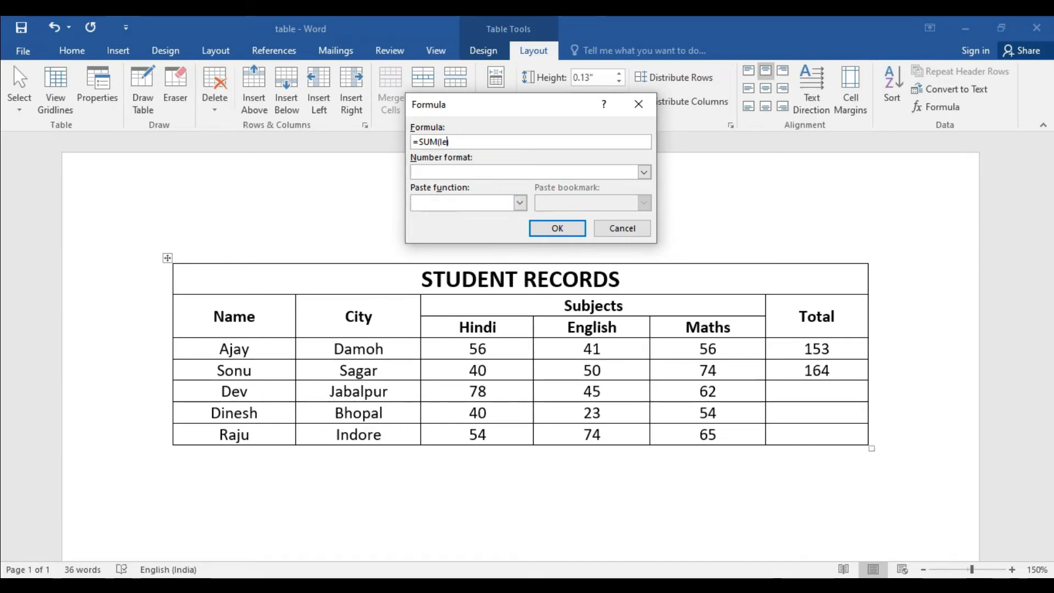
type("ft)")
left_click(557, 227)
Step: Insert a =SUM(left) formula in the fourth student's Total cell, replacing the suggested ABOVE argument
left_click(824, 417)
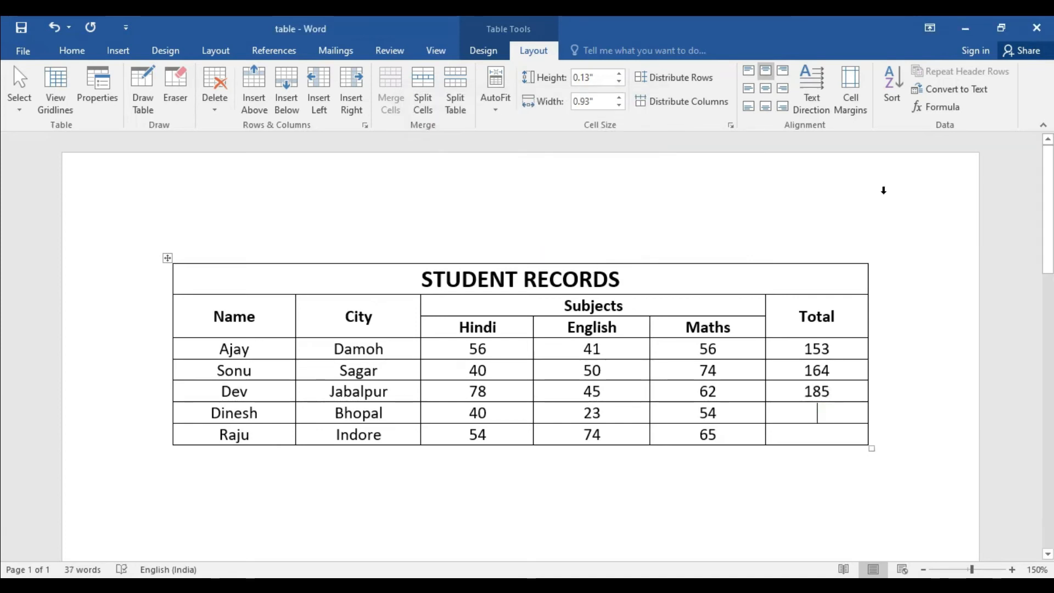
left_click(935, 107)
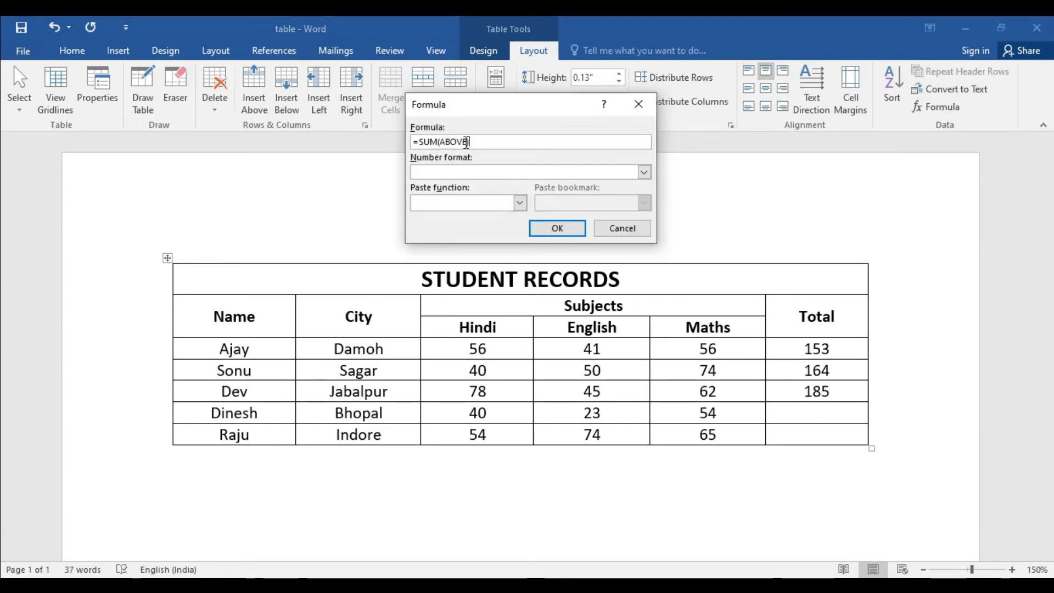
key("BackSpace")
key("BackSpace")
key("BackSpace")
key("BackSpace")
key("BackSpace")
key("BackSpace")
type("left")
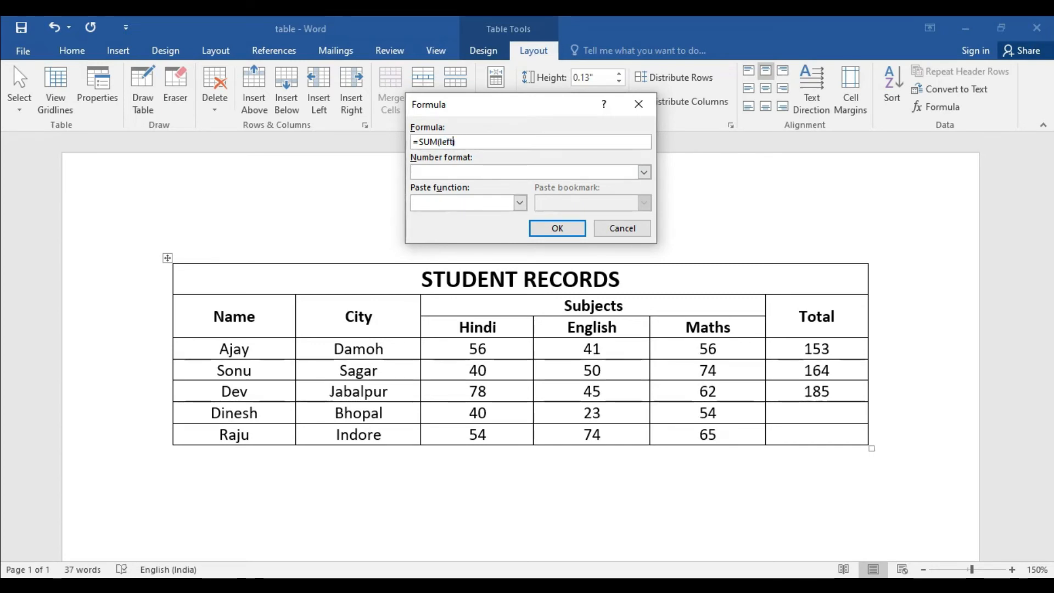
type(")")
left_click(557, 228)
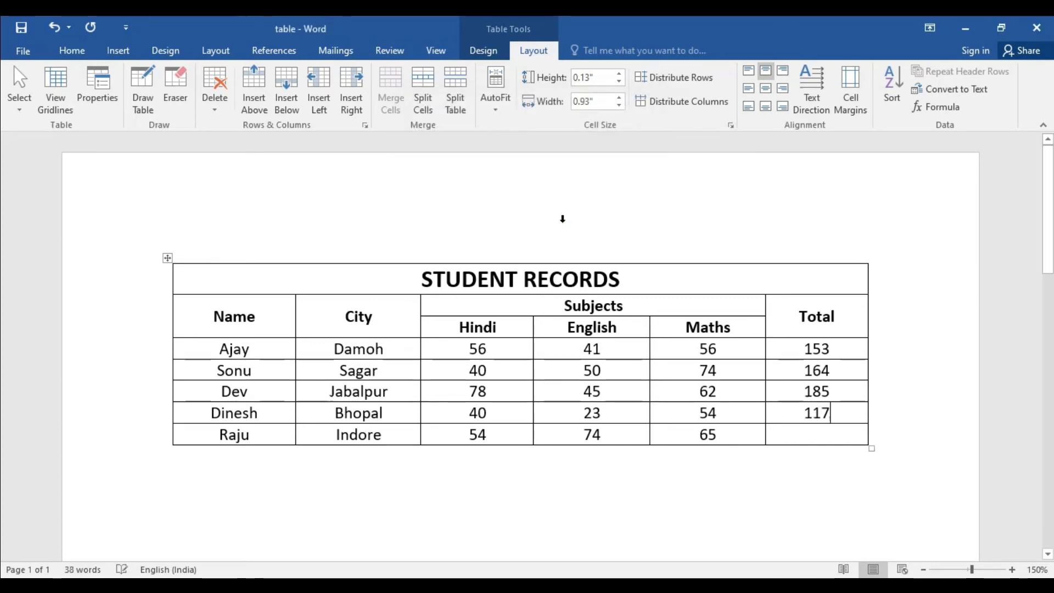
Step: Insert a =SUM(left) formula in the Total cell of the fifth student's row
left_click(825, 437)
left_click(945, 107)
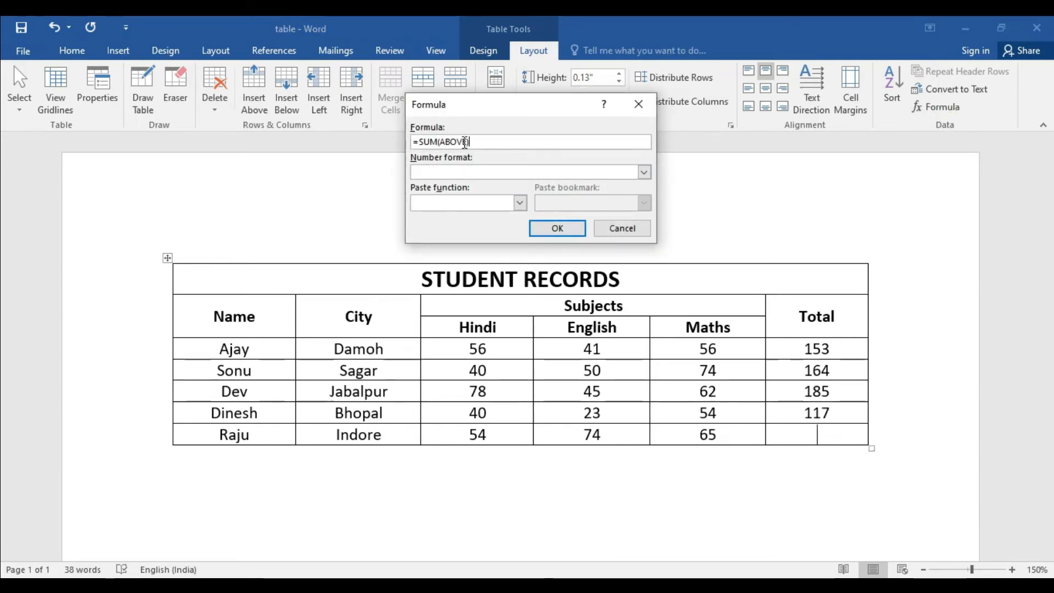
key("BackSpace")
key("BackSpace")
key("BackSpace")
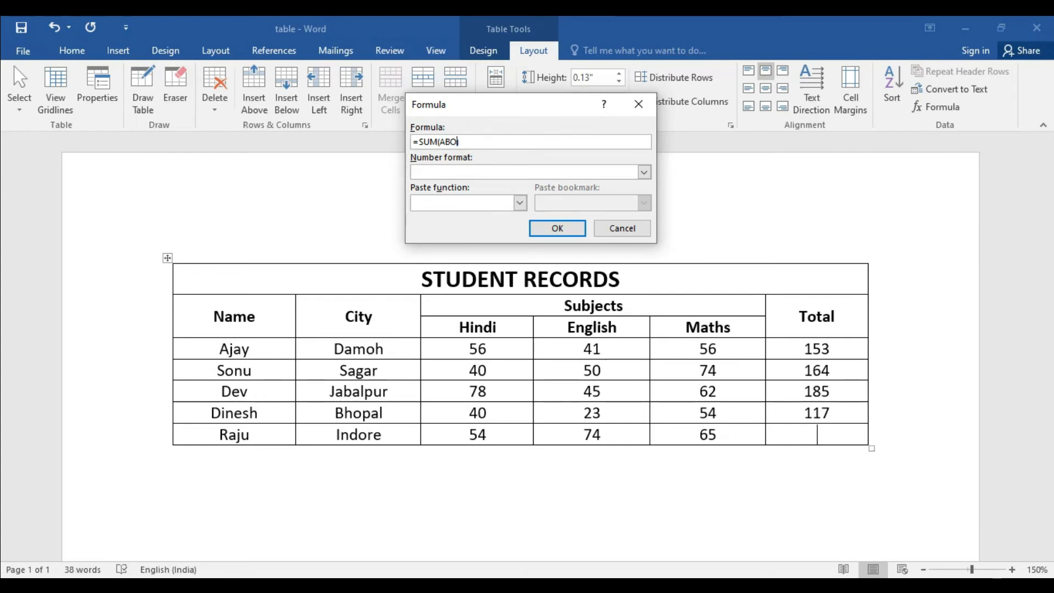
key("BackSpace")
type("left")
left_click(557, 227)
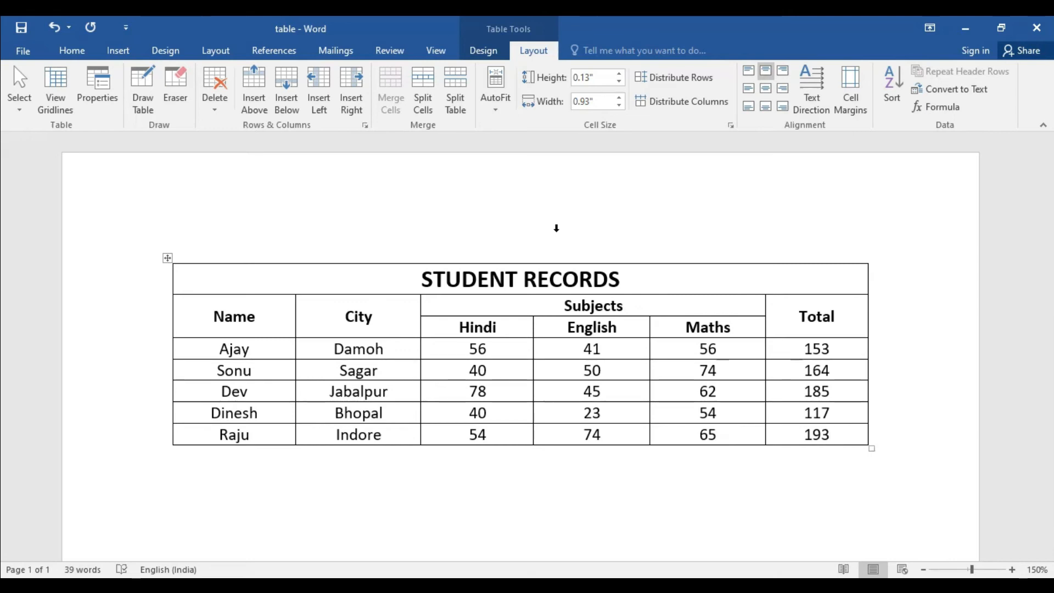
Step: Add a new row at the end of the table and merge its cells from Name through Maths
key("Tab")
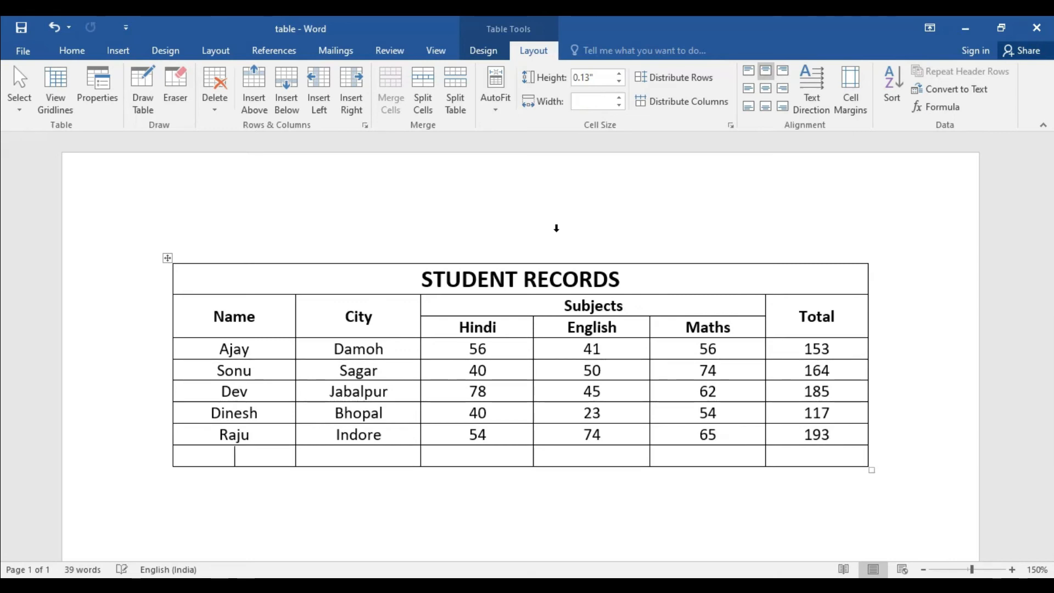
left_click_drag(239, 456, 680, 456)
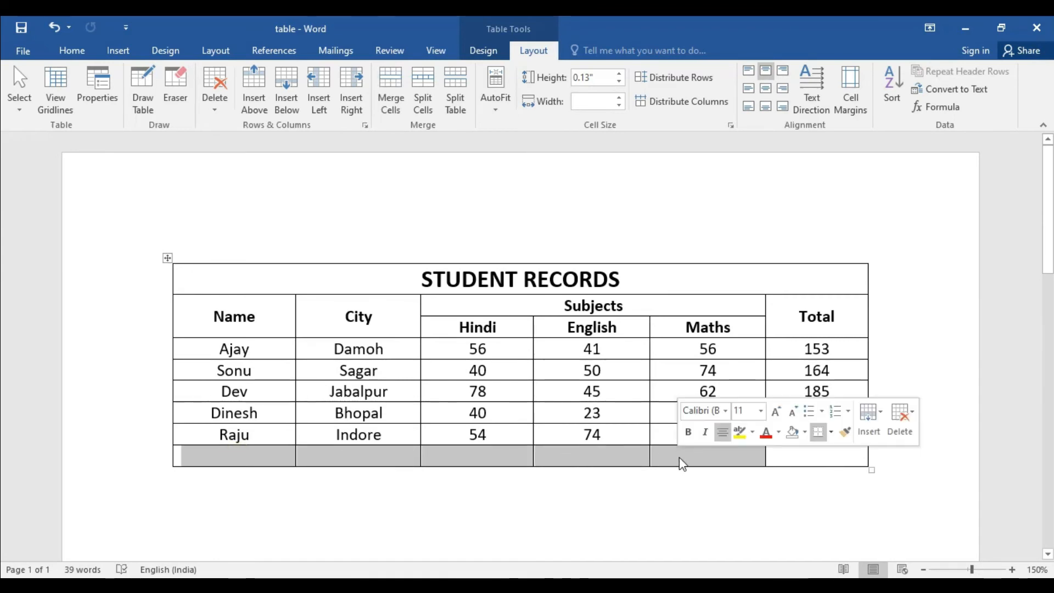
right_click(492, 460)
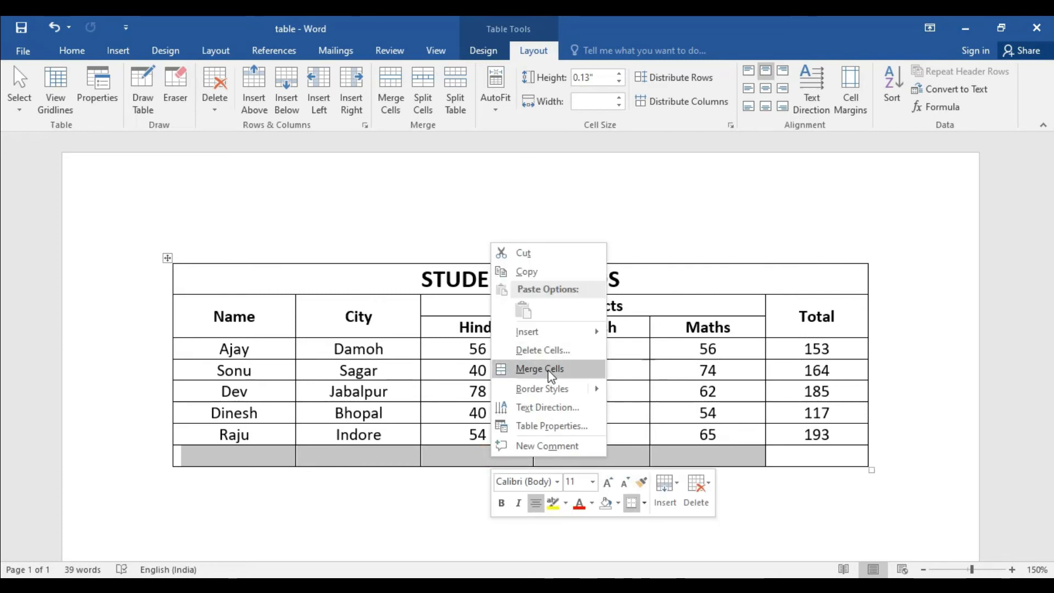
left_click(548, 369)
Step: Label the merged cell Grand Total and insert the suggested =SUM(ABOVE) formula in the Total cell beside it
left_click(467, 457)
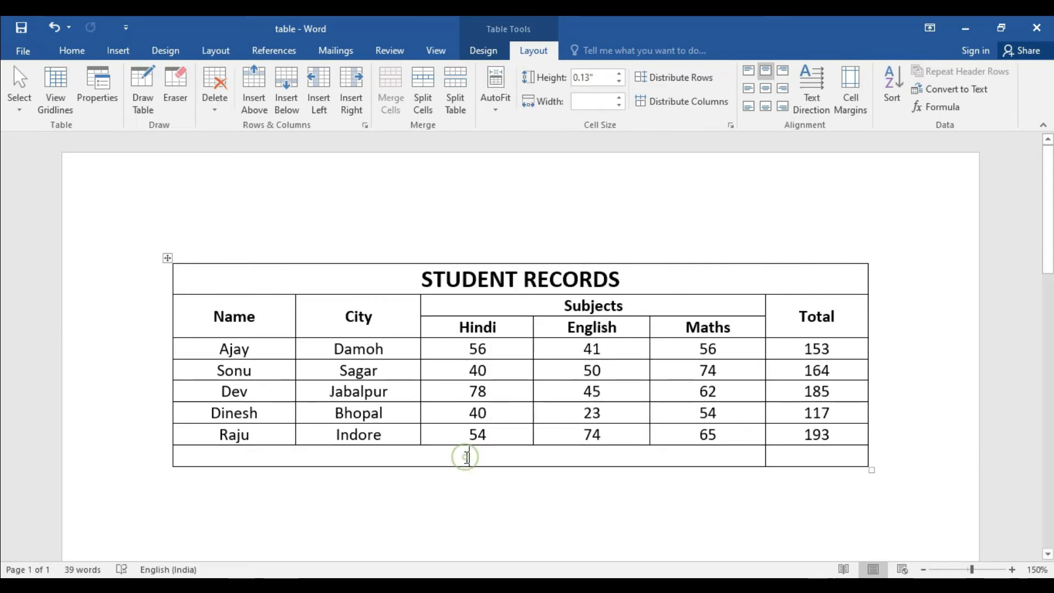
type("Grand Total")
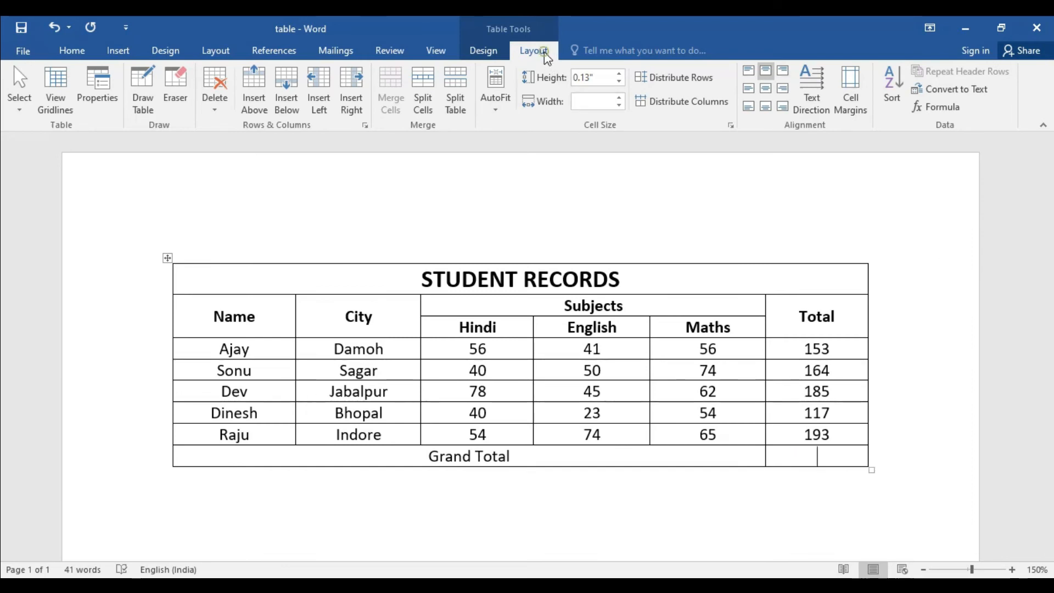
left_click(938, 108)
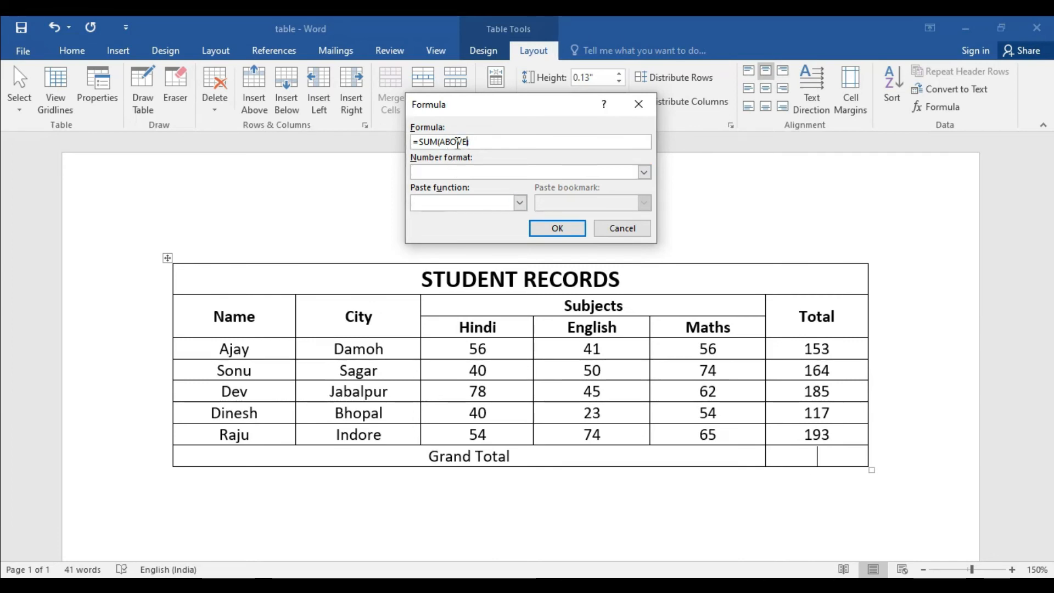
left_click(545, 229)
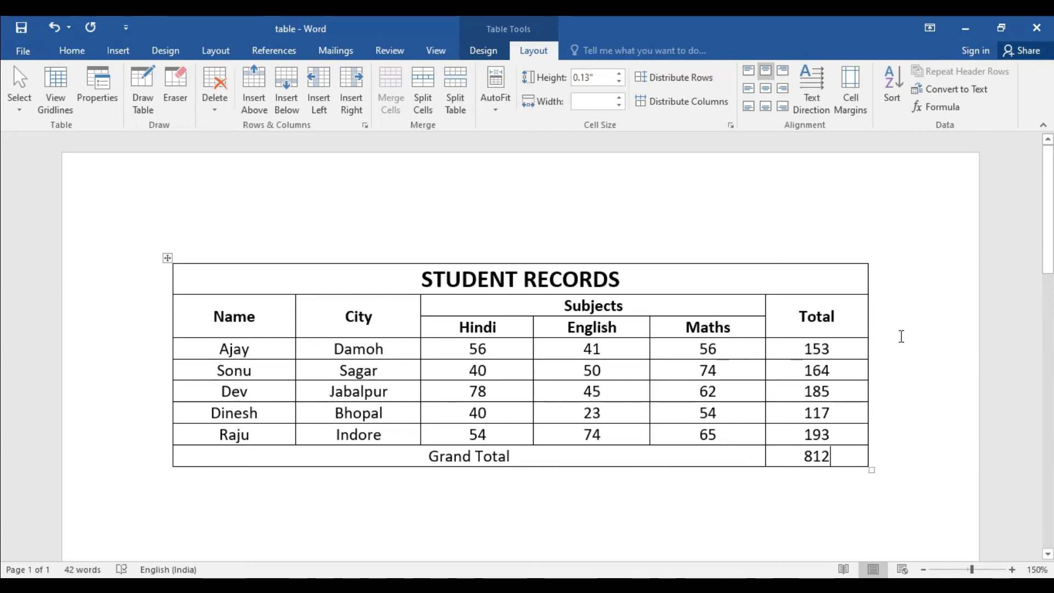
Step: Examine the functions available for pasting in the Formula dialog with its formula cleared, and close it without inserting anything
left_click(944, 108)
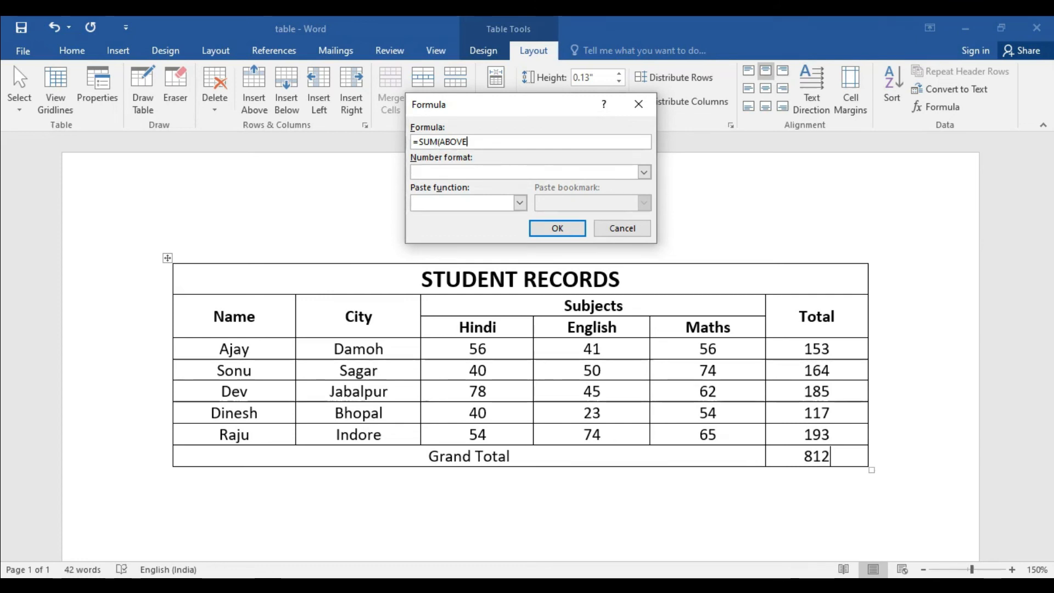
key("BackSpace")
key("BackSpace")
key("BackSpace")
key("BackSpace")
key("BackSpace")
key("BackSpace")
key("BackSpace")
key("BackSpace")
key("BackSpace")
key("BackSpace")
key("BackSpace")
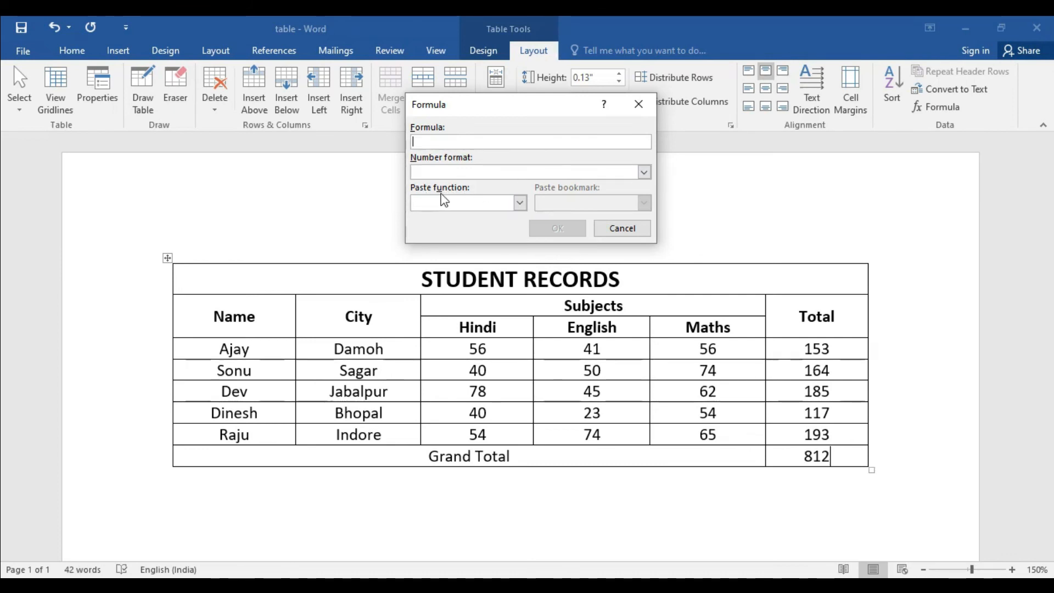
left_click(519, 202)
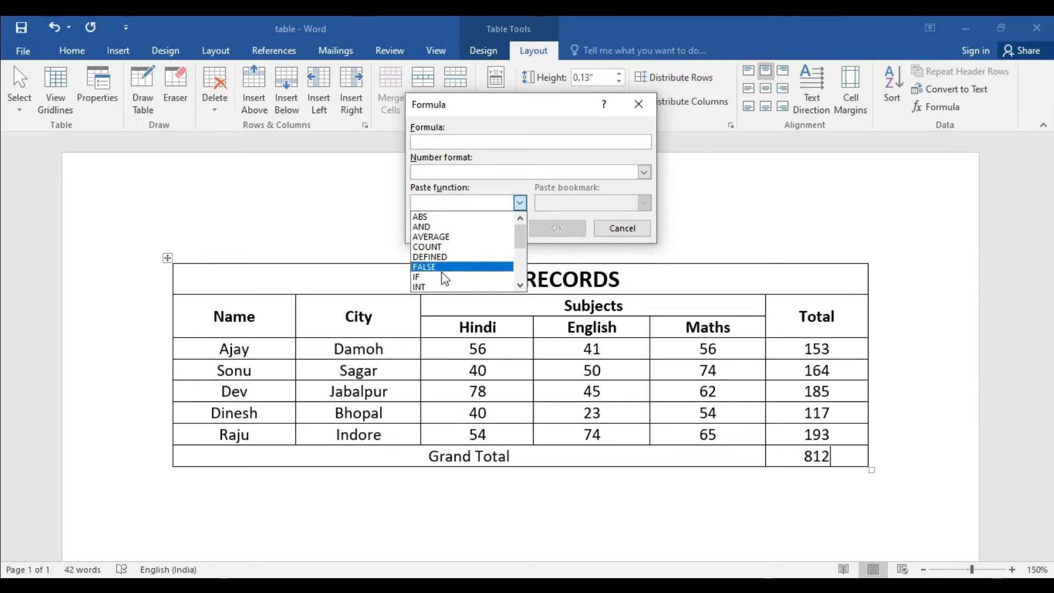
mouse_move(520, 237)
left_mouse_down()
mouse_move(521, 271)
mouse_move(523, 240)
left_mouse_up()
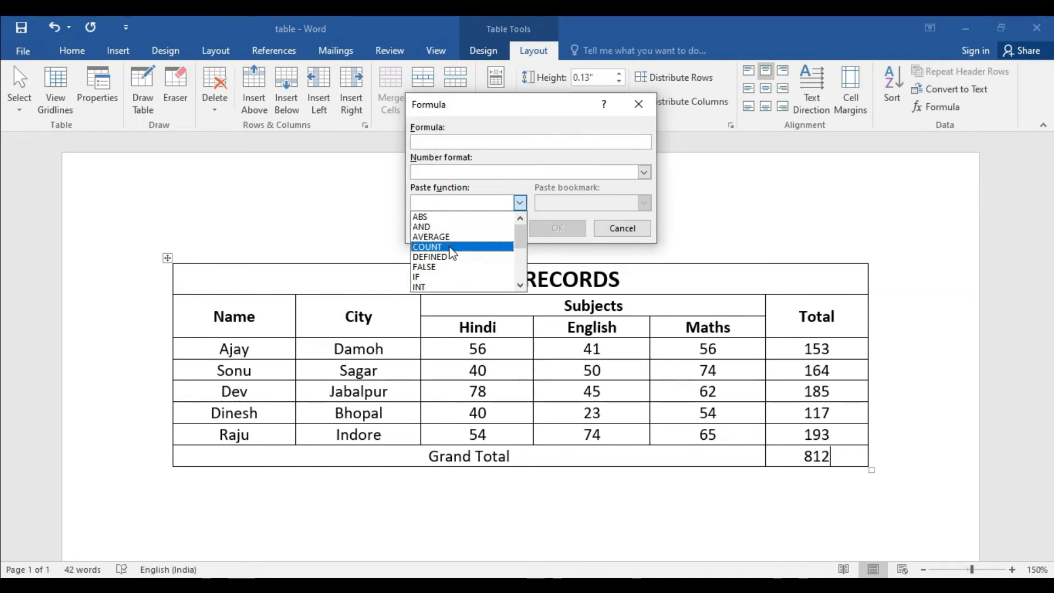
left_click_drag(519, 235, 522, 266)
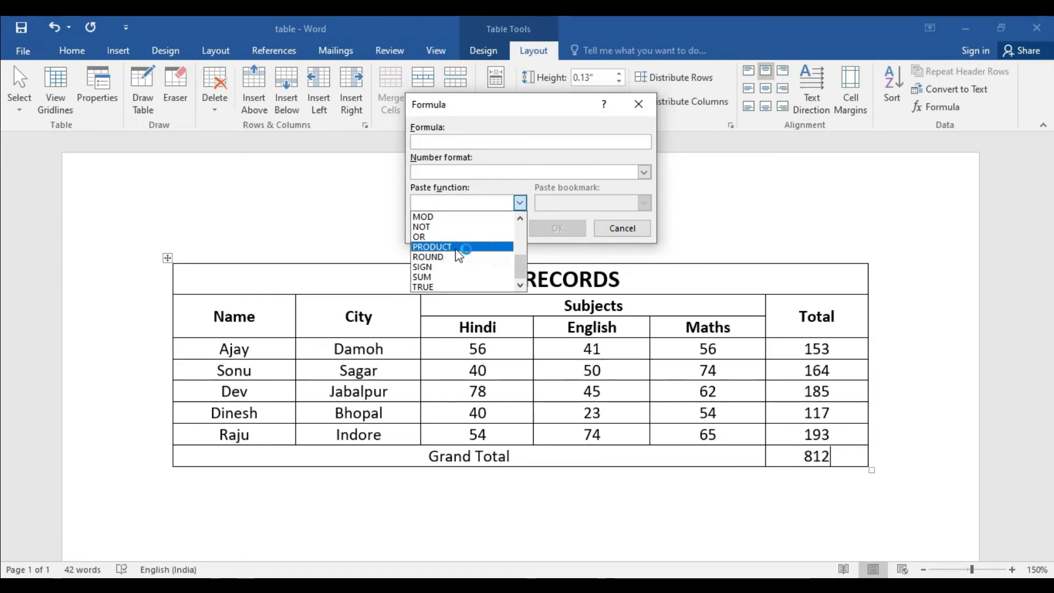
left_click_drag(518, 262, 519, 251)
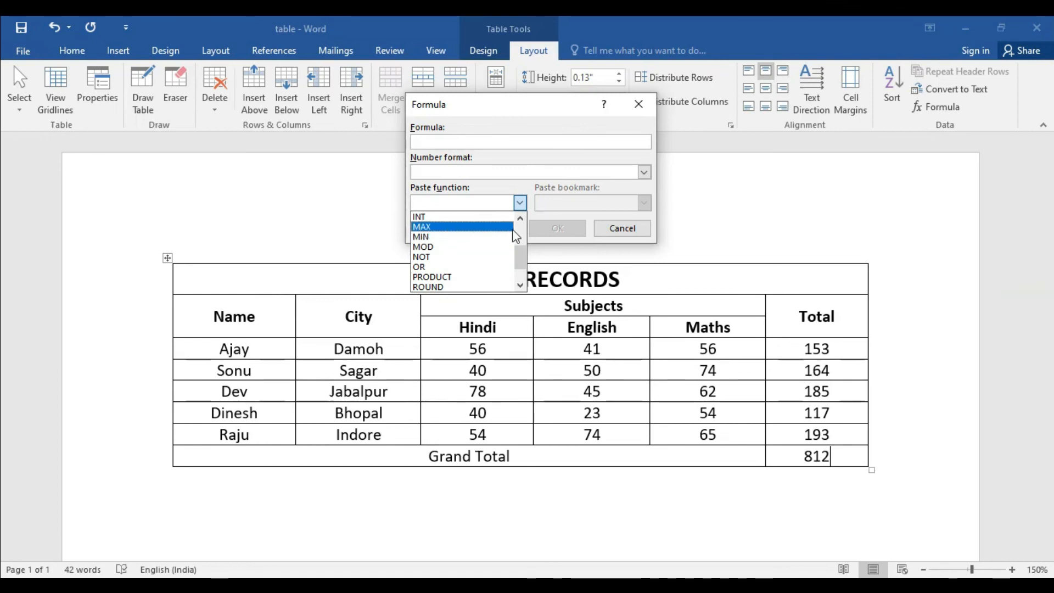
left_click(555, 212)
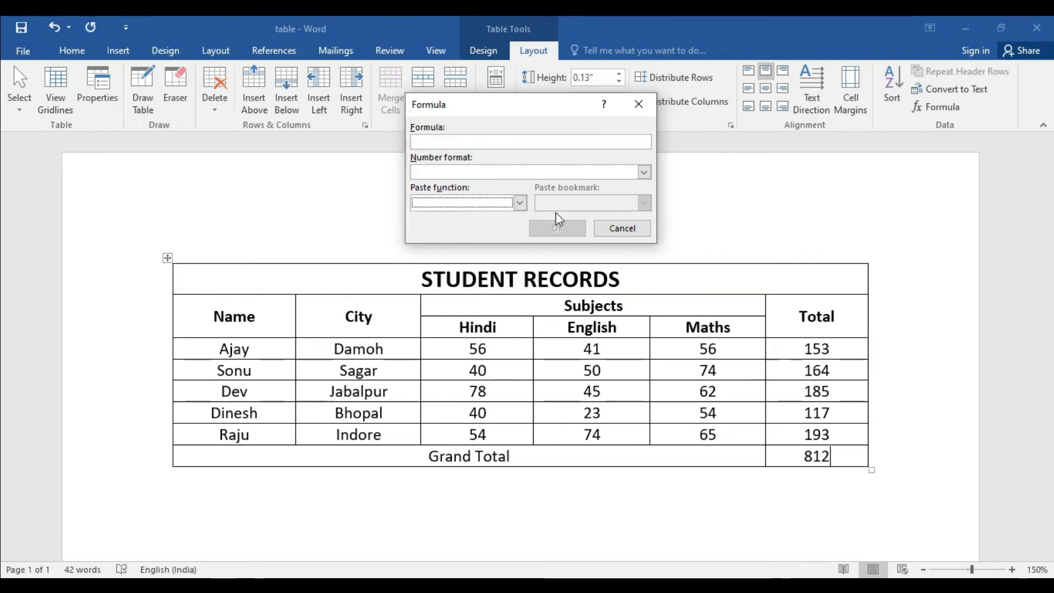
left_click(518, 203)
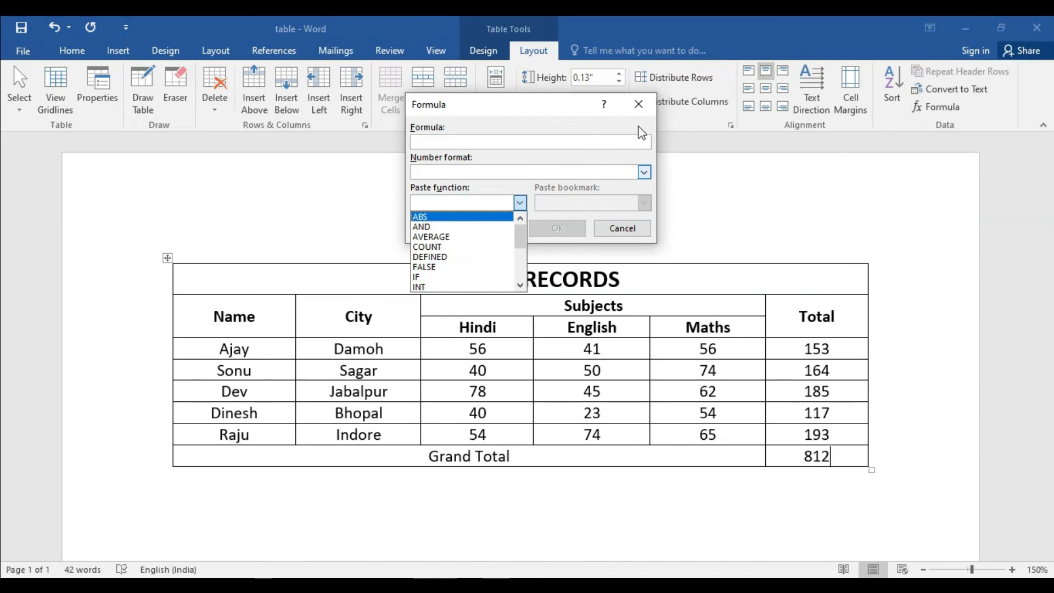
left_click(636, 104)
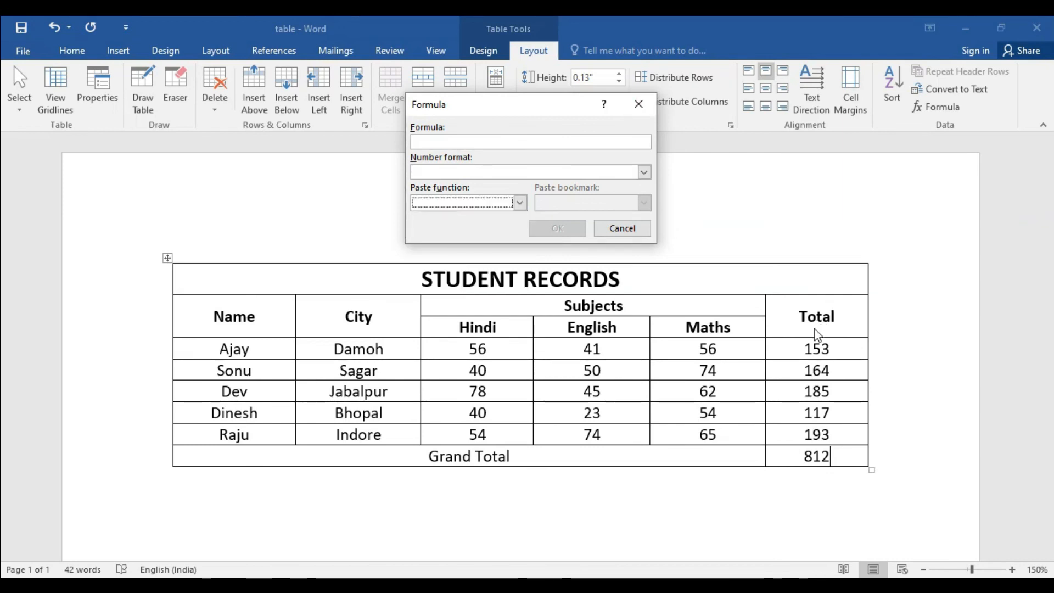
left_click(638, 105)
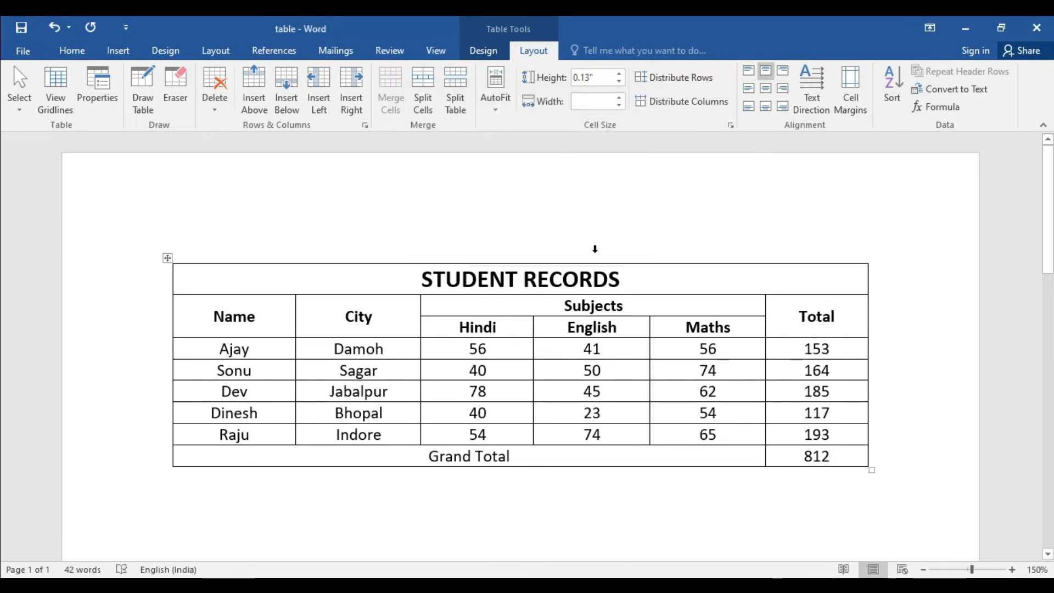